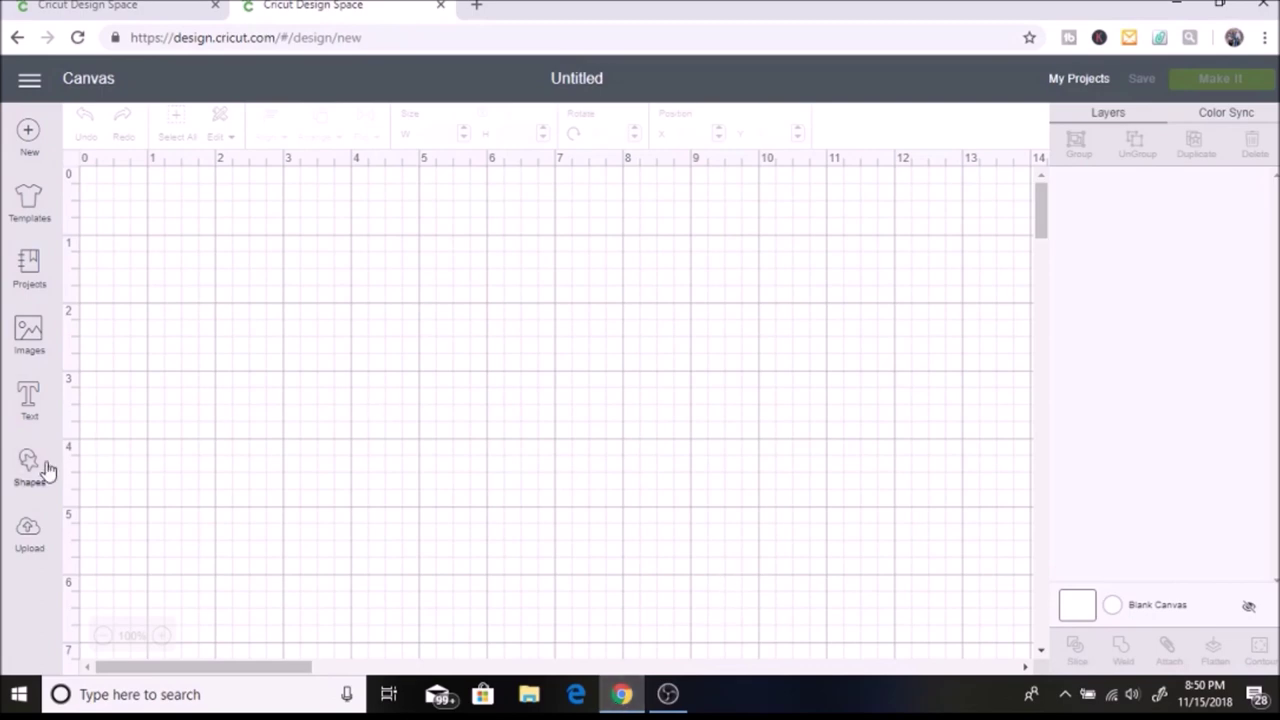
Upload combination7.png as a Complex image and continue past the background clean-up step.
{"action": "left_click", "coordinate": [30, 535]}
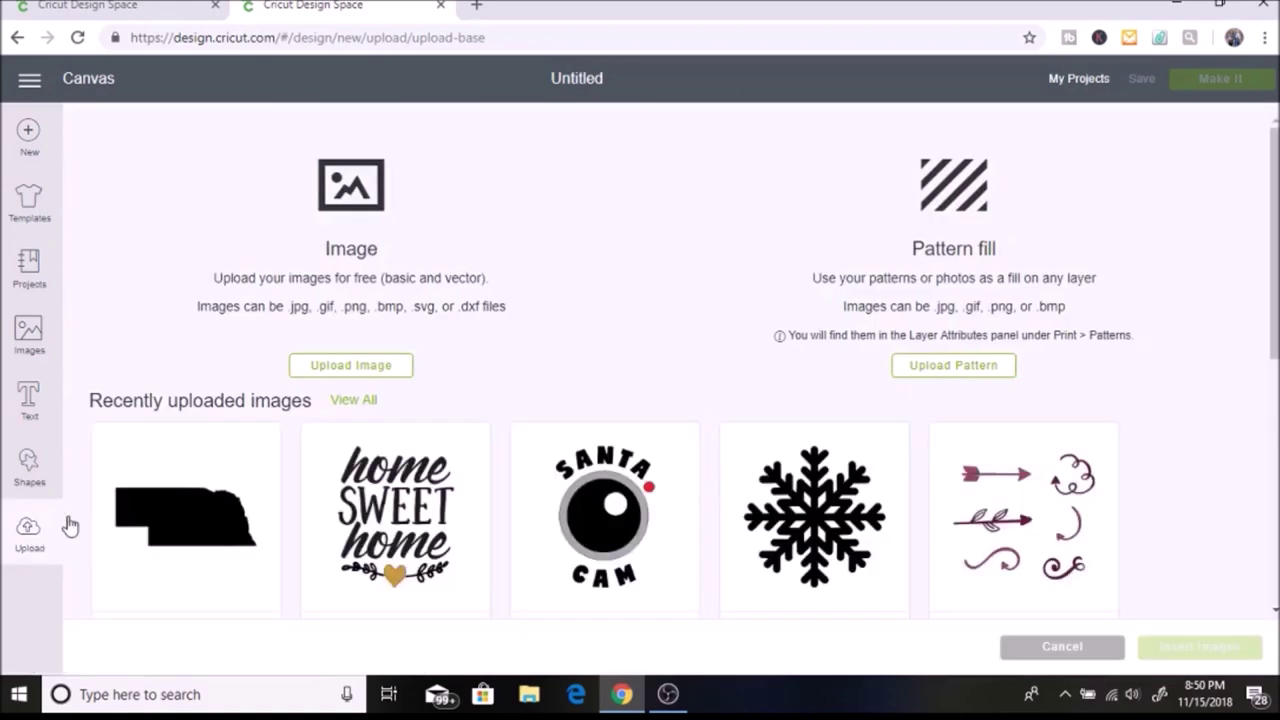
{"action": "left_click", "coordinate": [352, 366]}
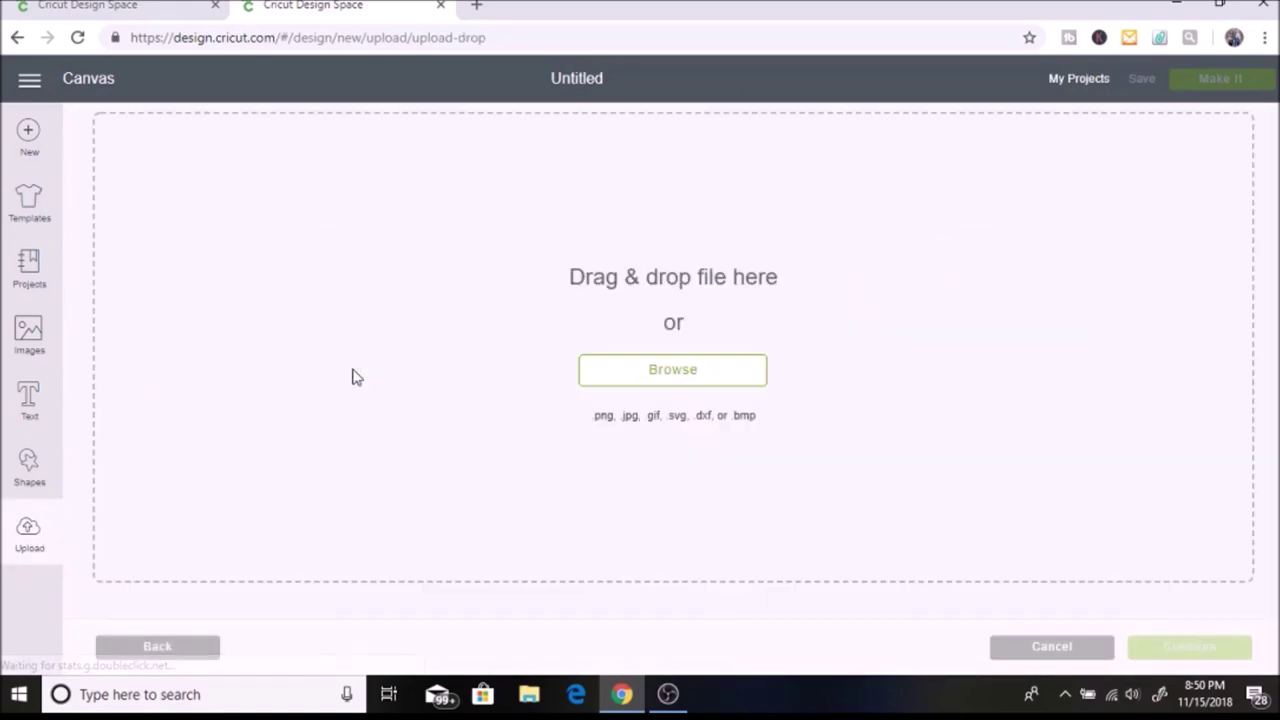
{"action": "left_click", "coordinate": [632, 381]}
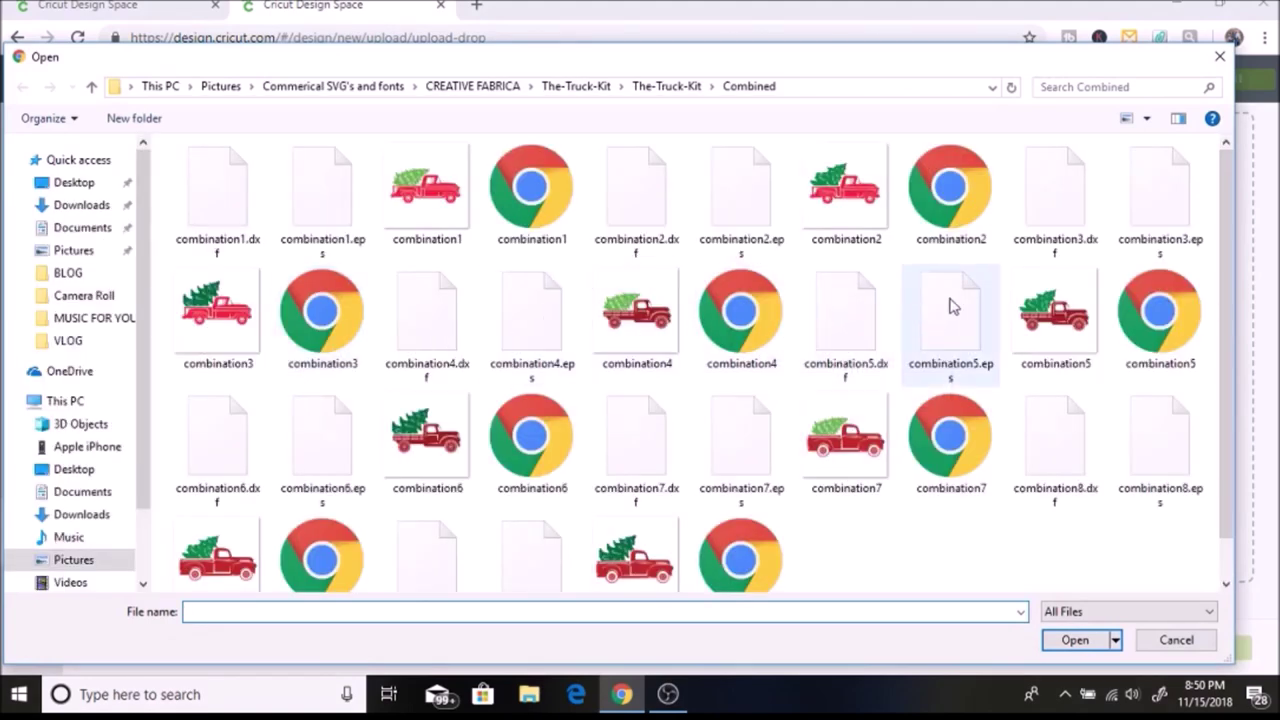
{"action": "double_click", "coordinate": [855, 455]}
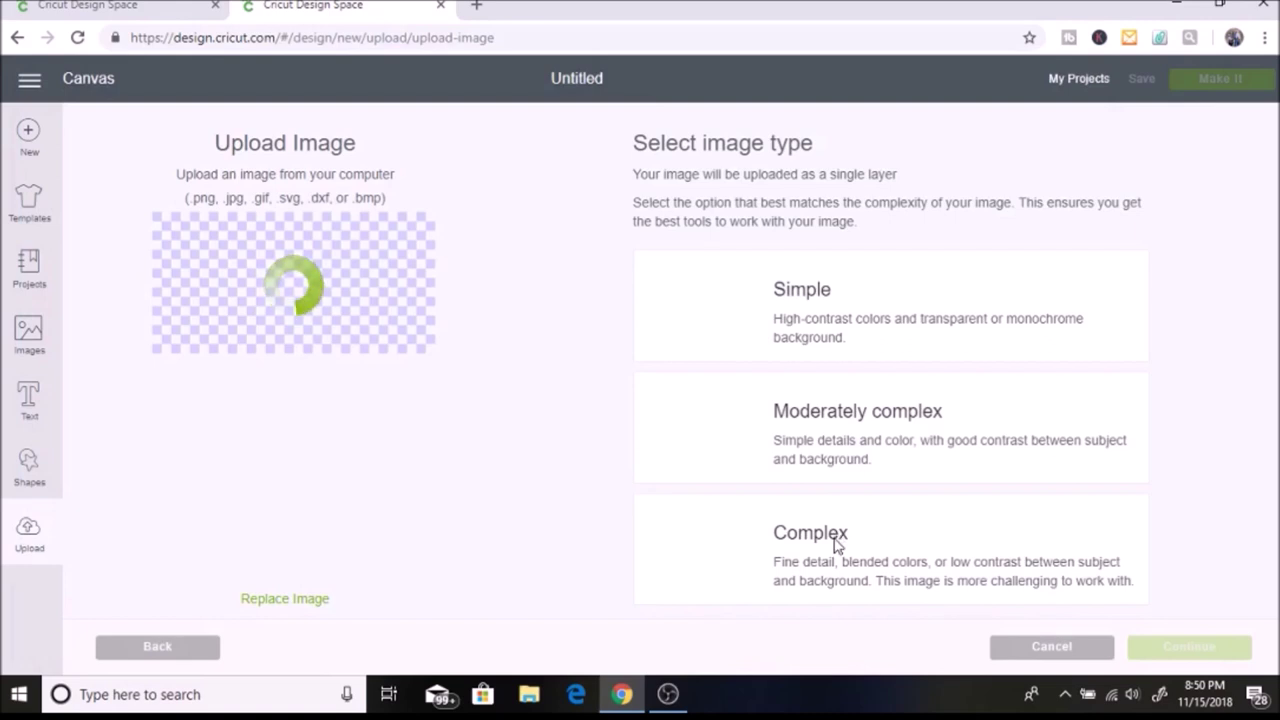
{"action": "left_click", "coordinate": [836, 546]}
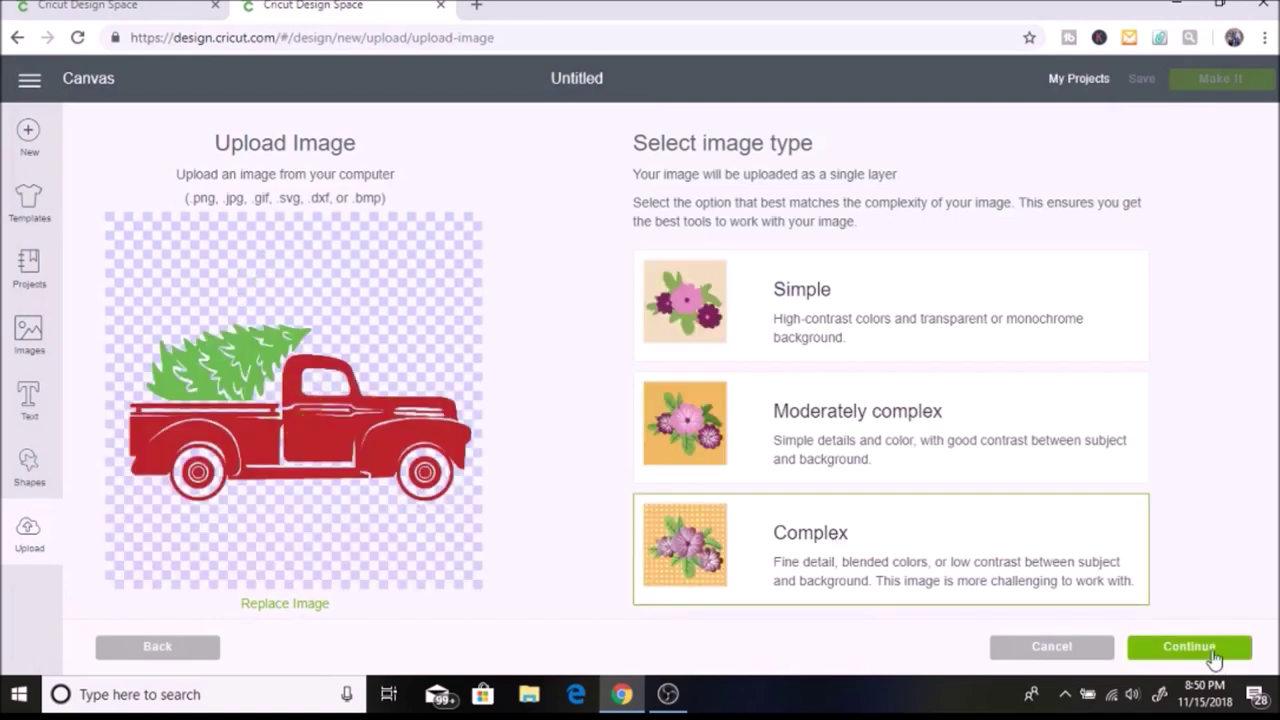
{"action": "left_click", "coordinate": [1203, 652]}
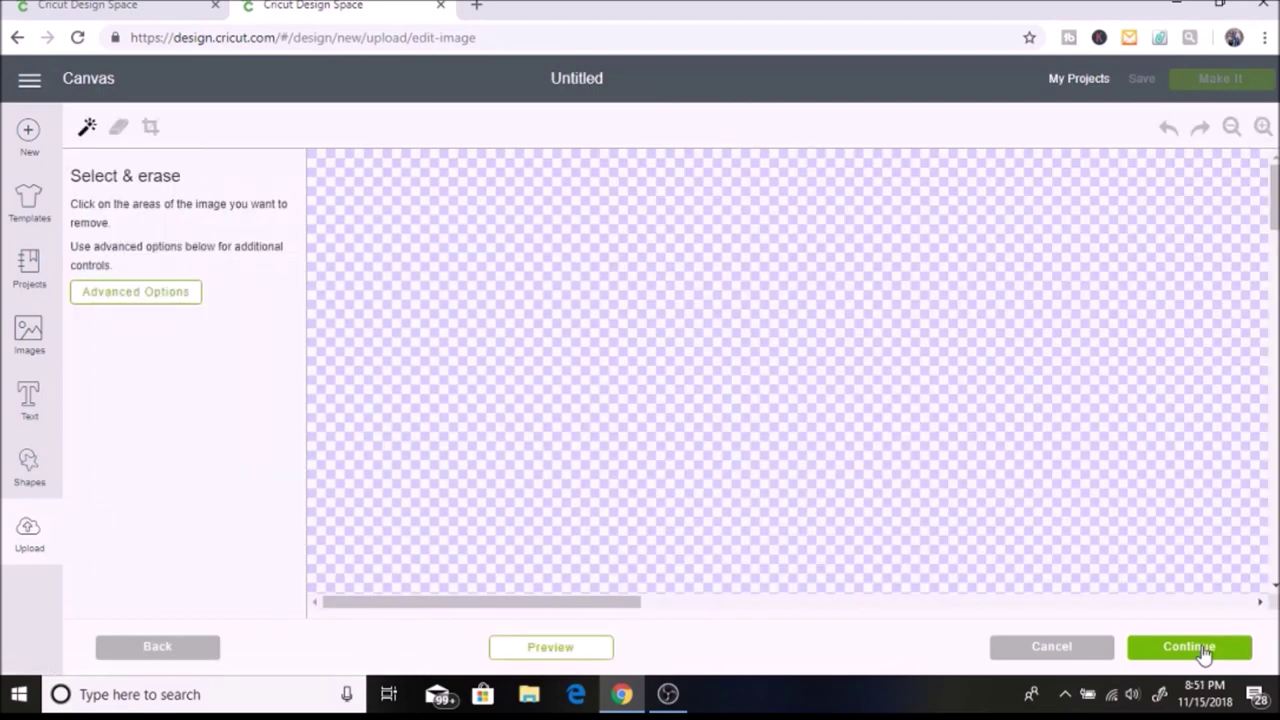
{"action": "left_click", "coordinate": [1203, 650]}
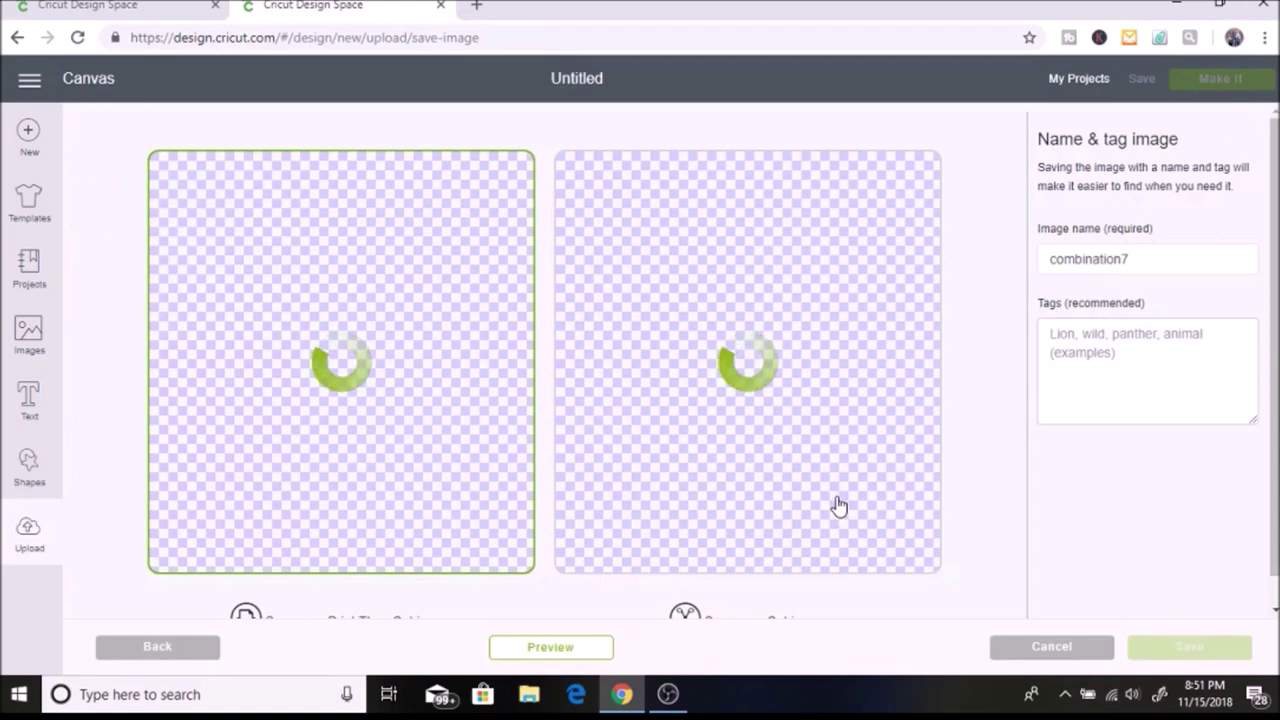
Save the upload as a Cut image named 'red truck christmas tree' and insert it onto the canvas.
{"action": "scroll", "coordinate": [837, 508], "scroll_direction": "down", "scroll_amount": 1}
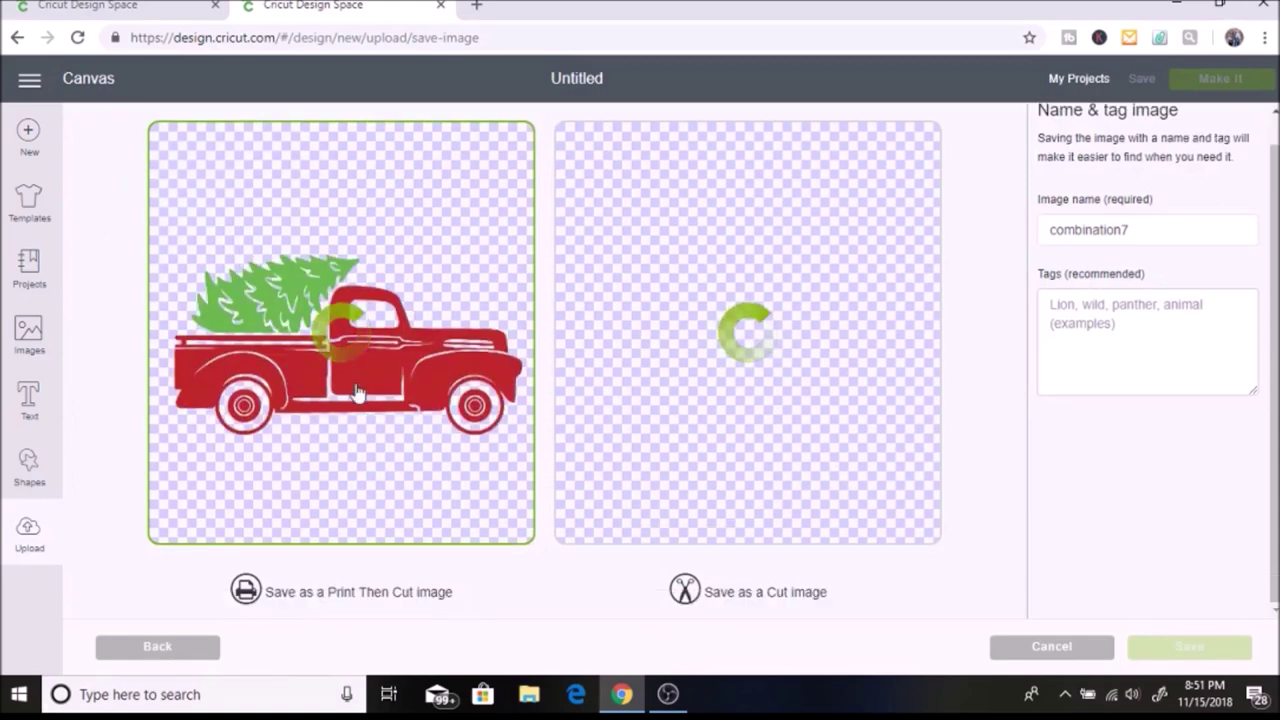
{"action": "left_click", "coordinate": [750, 353]}
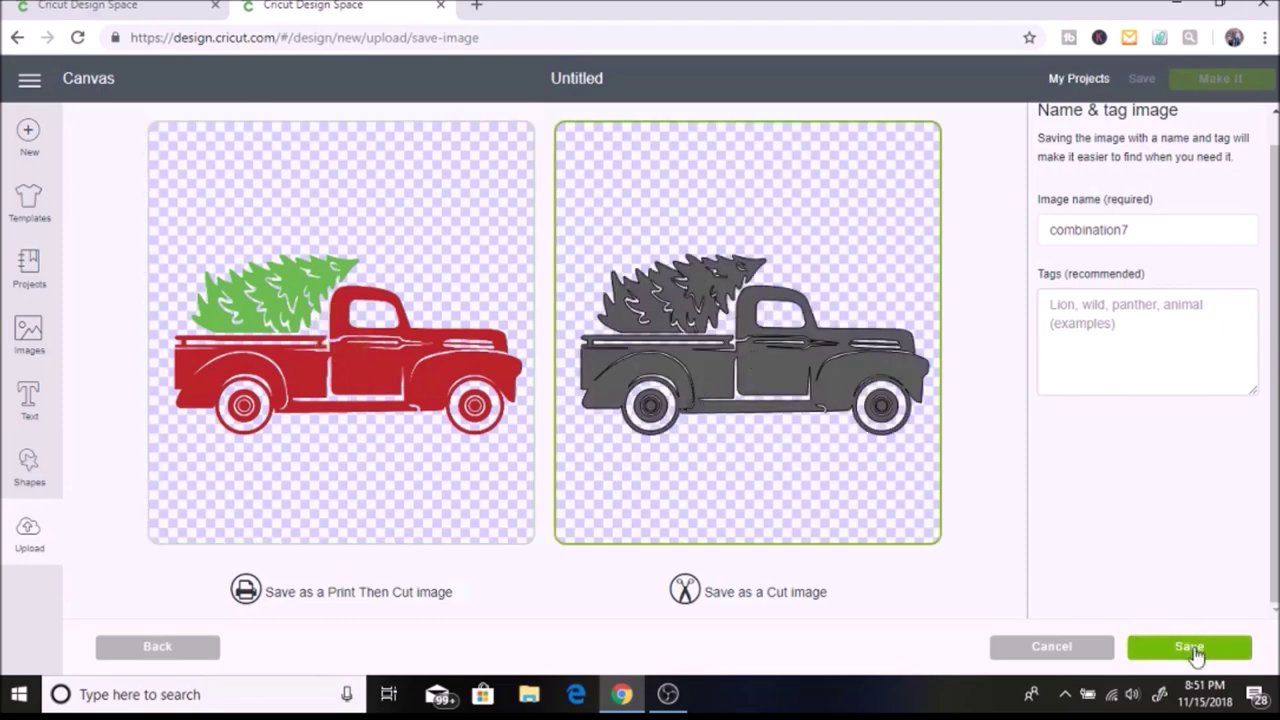
{"action": "double_click", "coordinate": [1129, 229]}
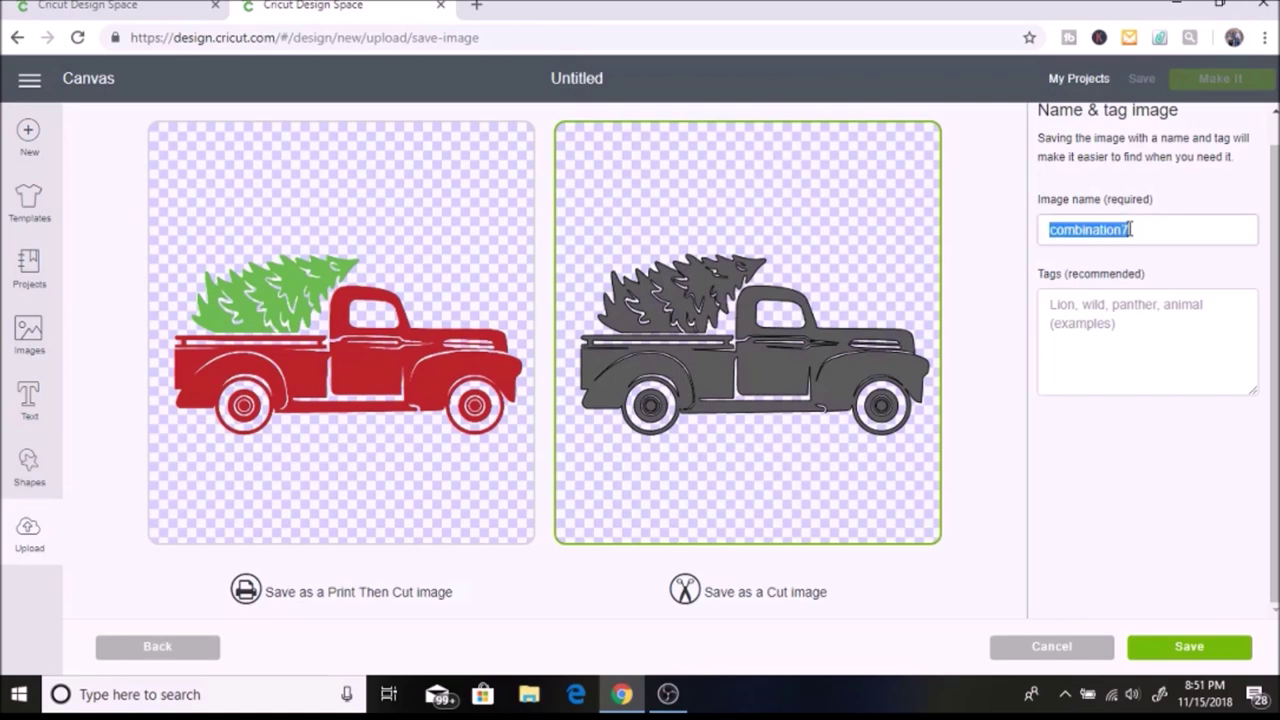
{"action": "type", "text": "red truck christmas tree"}
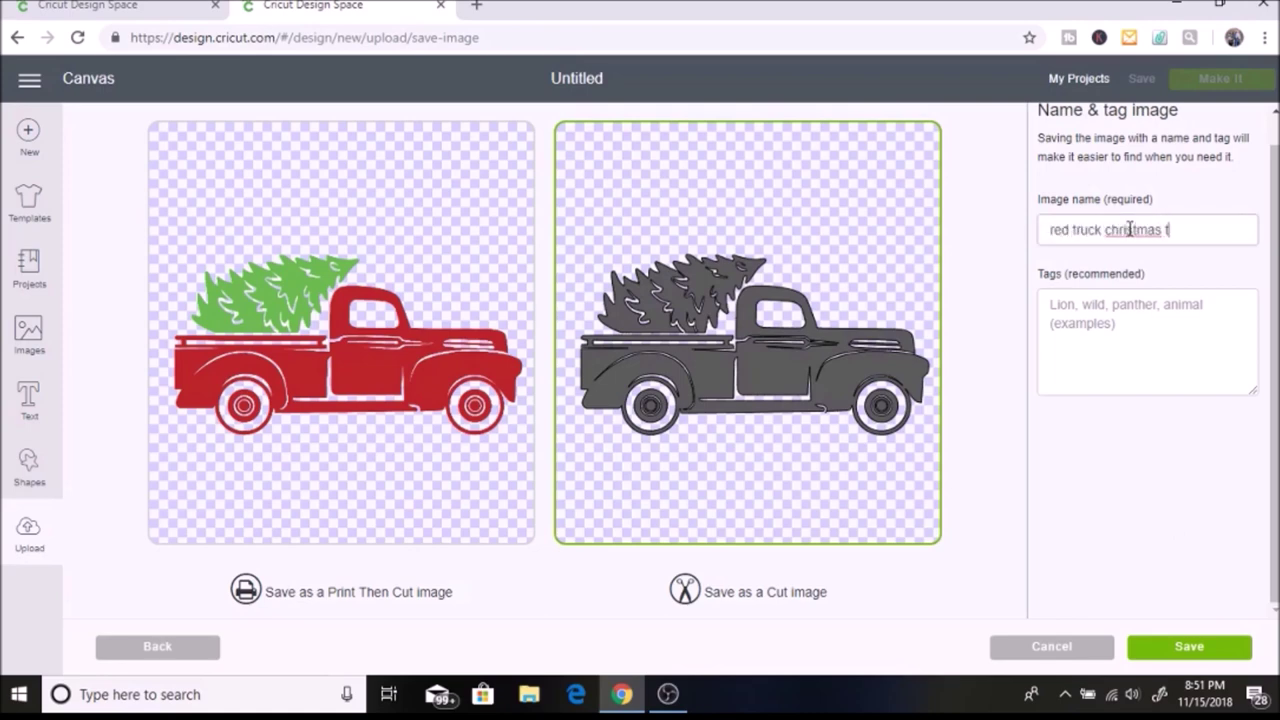
{"action": "left_click", "coordinate": [1193, 656]}
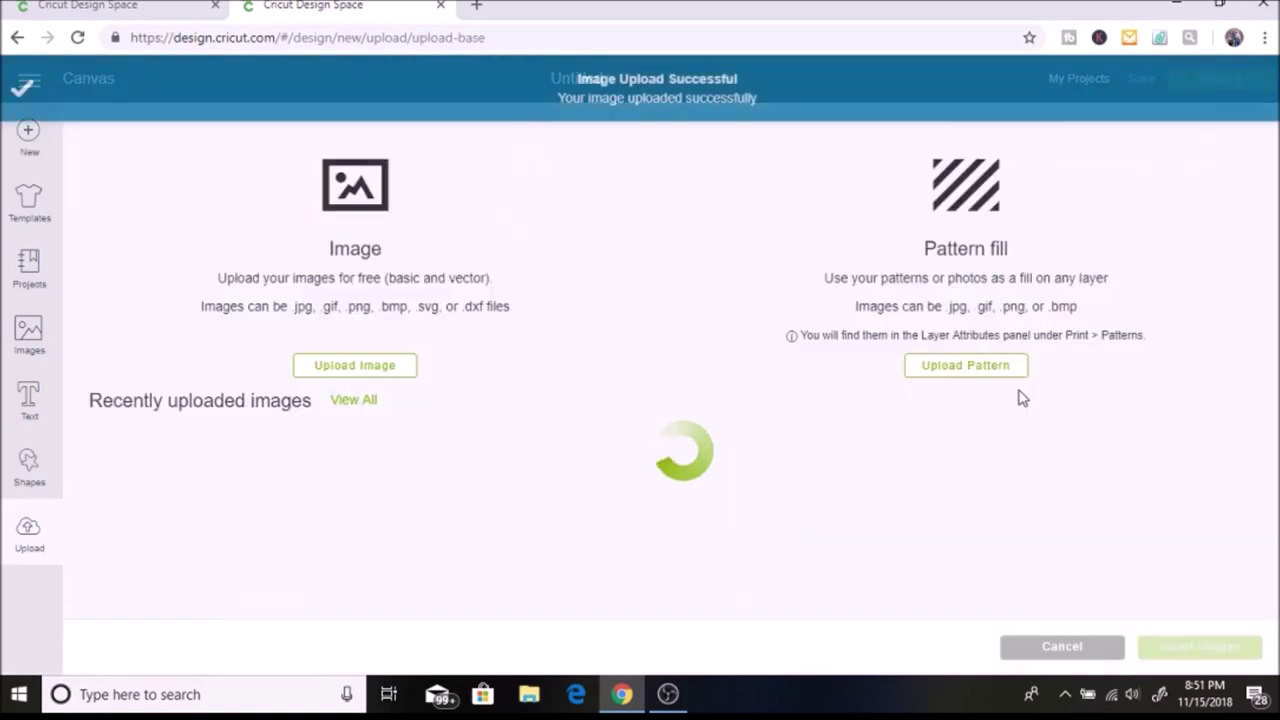
{"action": "left_click", "coordinate": [190, 497]}
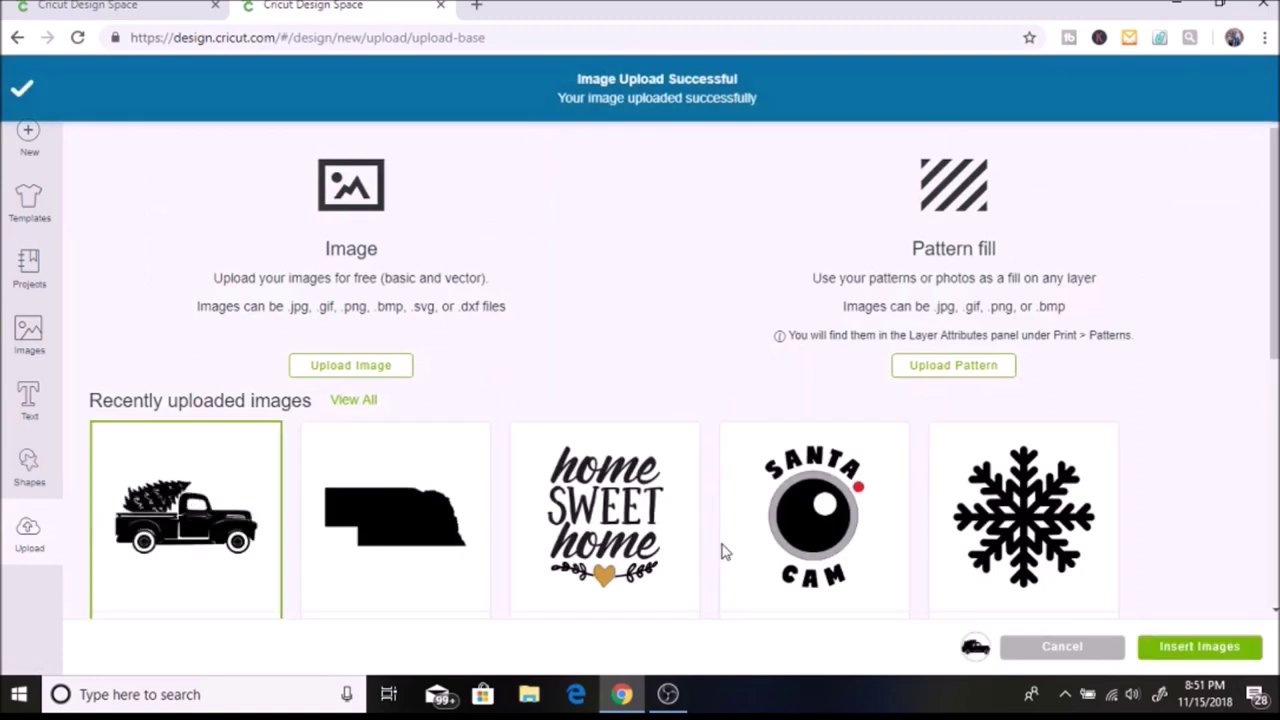
{"action": "left_click", "coordinate": [1205, 648]}
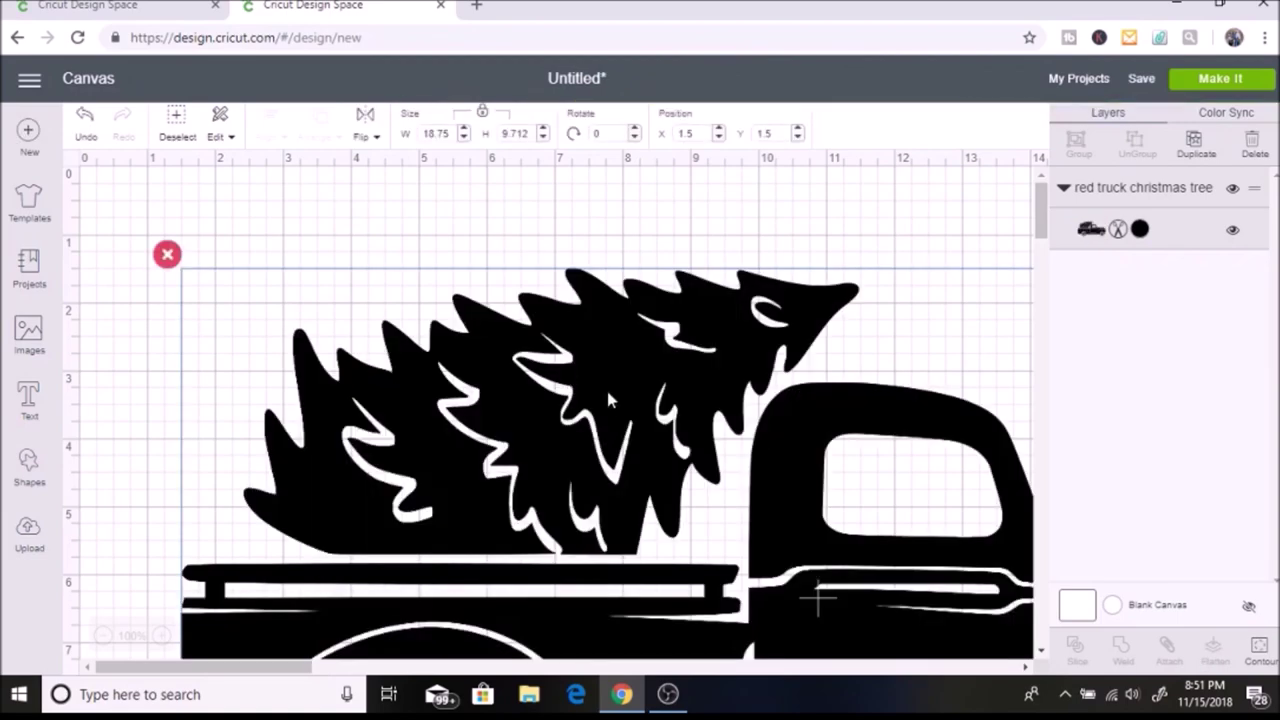
Resize the truck image to 5 inches wide.
{"action": "double_click", "coordinate": [439, 133]}
{"action": "type", "text": "5"}
{"action": "key", "text": "Return"}
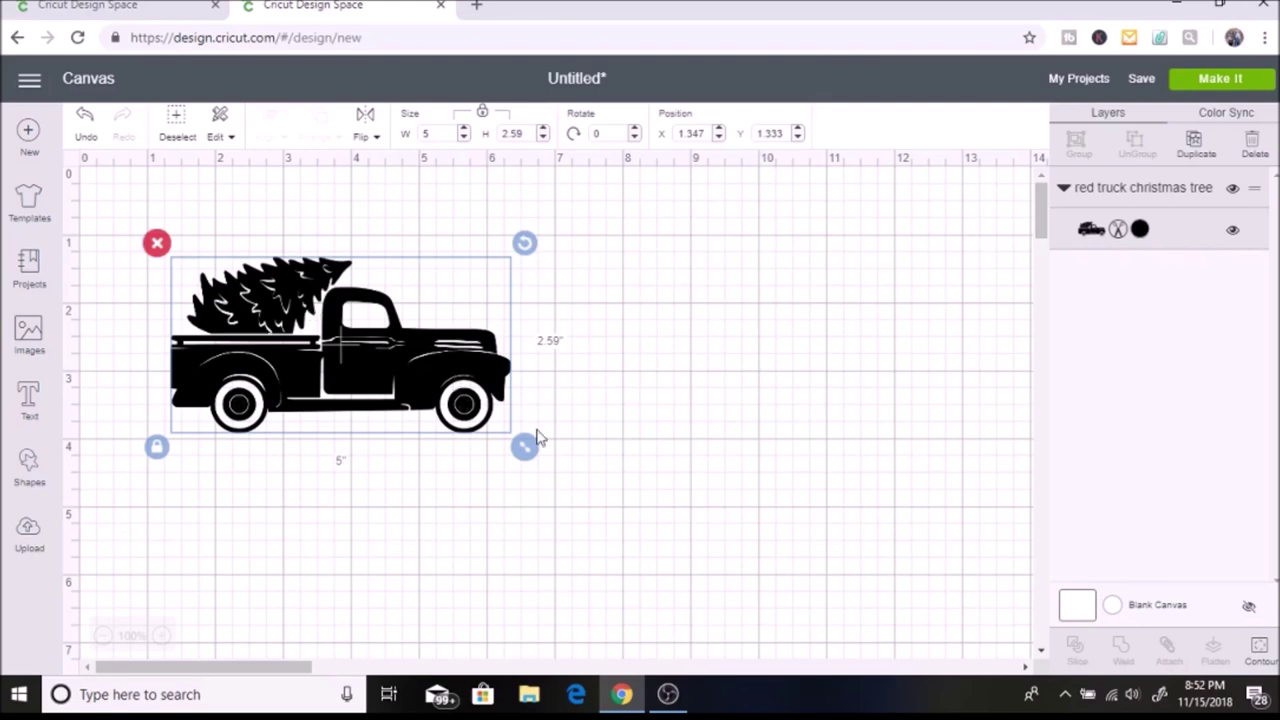
Duplicate the truck twice, spread the copies out, and bring up Contour for the upper-left truck.
{"action": "right_click", "coordinate": [418, 408]}
{"action": "left_click", "coordinate": [462, 348]}
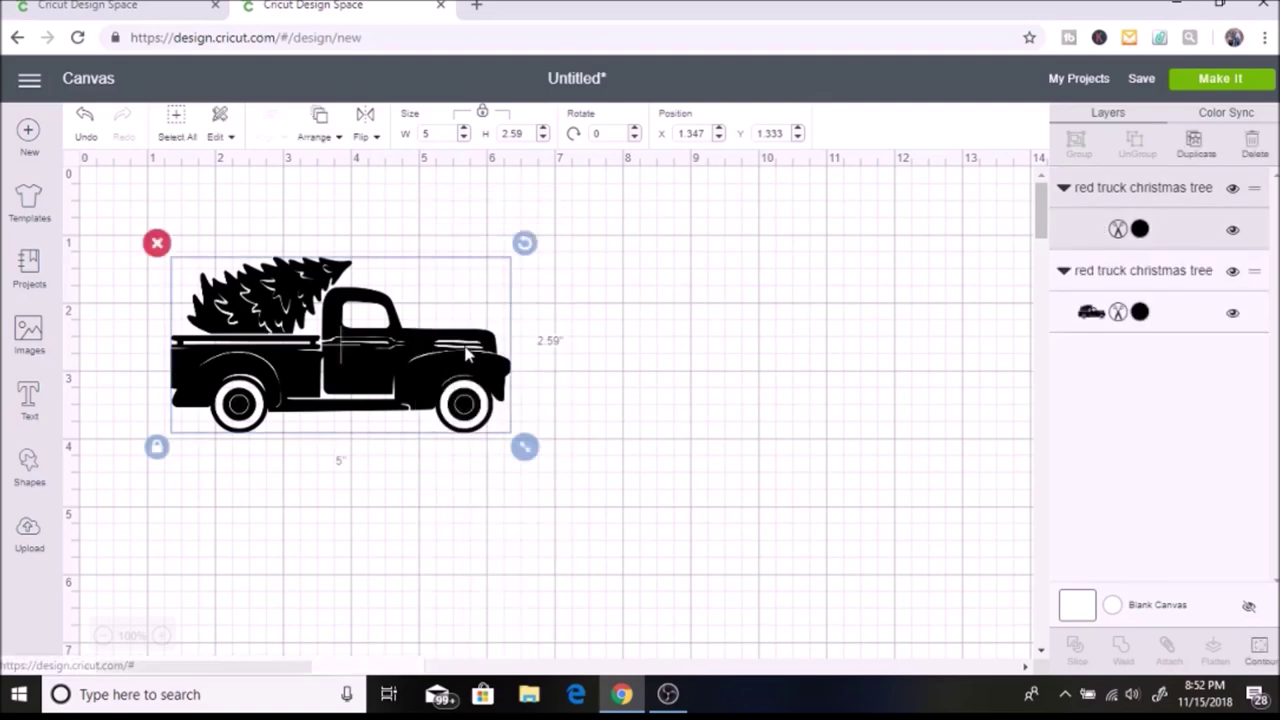
{"action": "right_click", "coordinate": [419, 372]}
{"action": "left_click", "coordinate": [477, 363]}
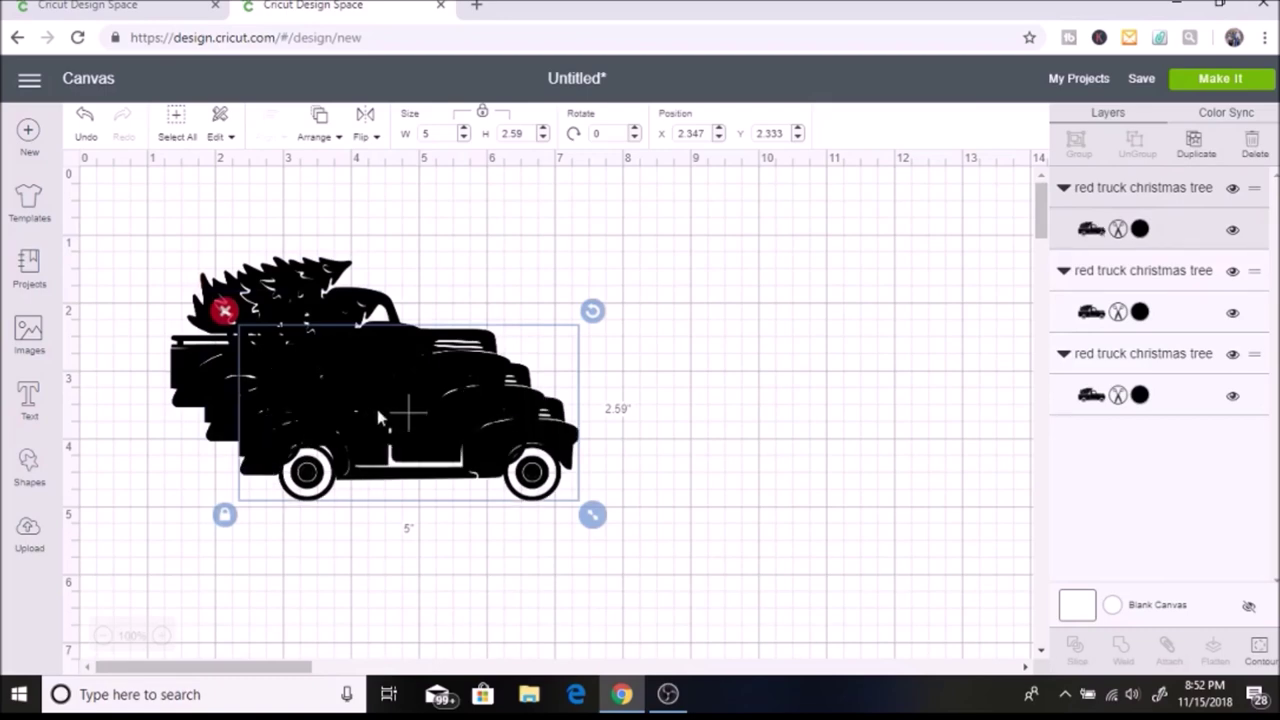
{"action": "left_click_drag", "start_coordinate": [380, 418], "coordinate": [907, 258]}
{"action": "left_click_drag", "start_coordinate": [378, 393], "coordinate": [333, 541]}
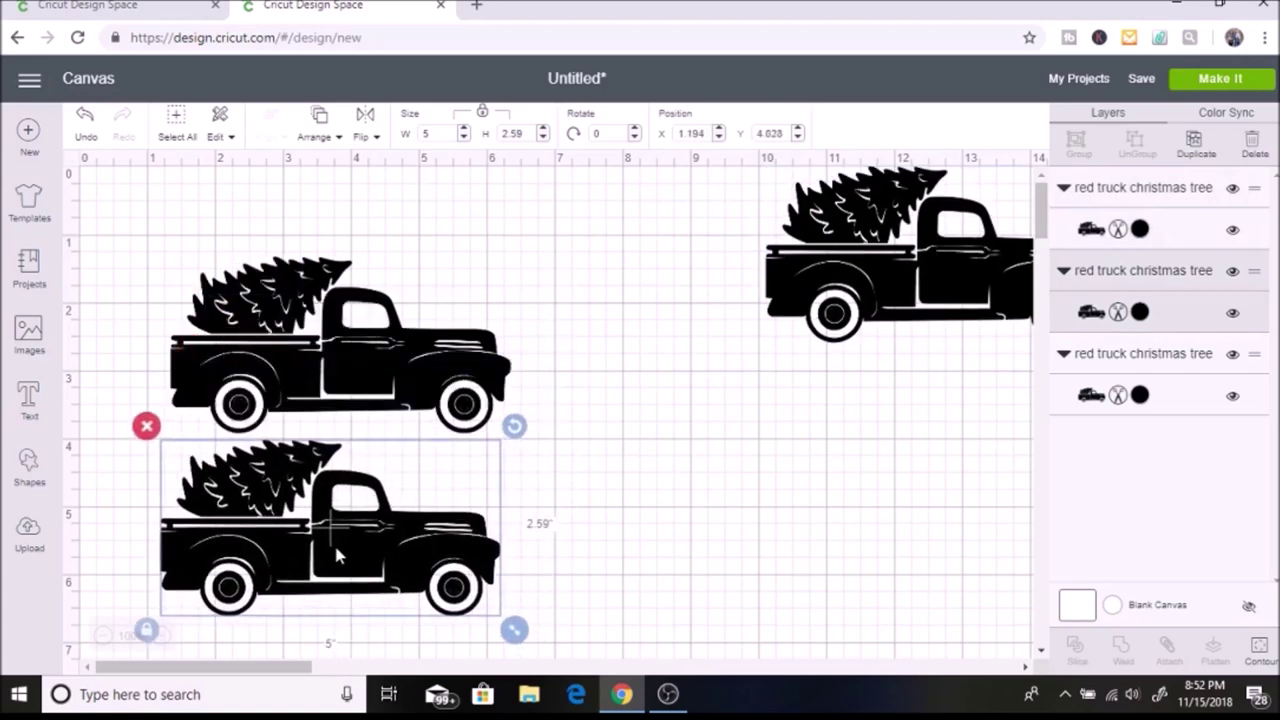
{"action": "left_click", "coordinate": [350, 347]}
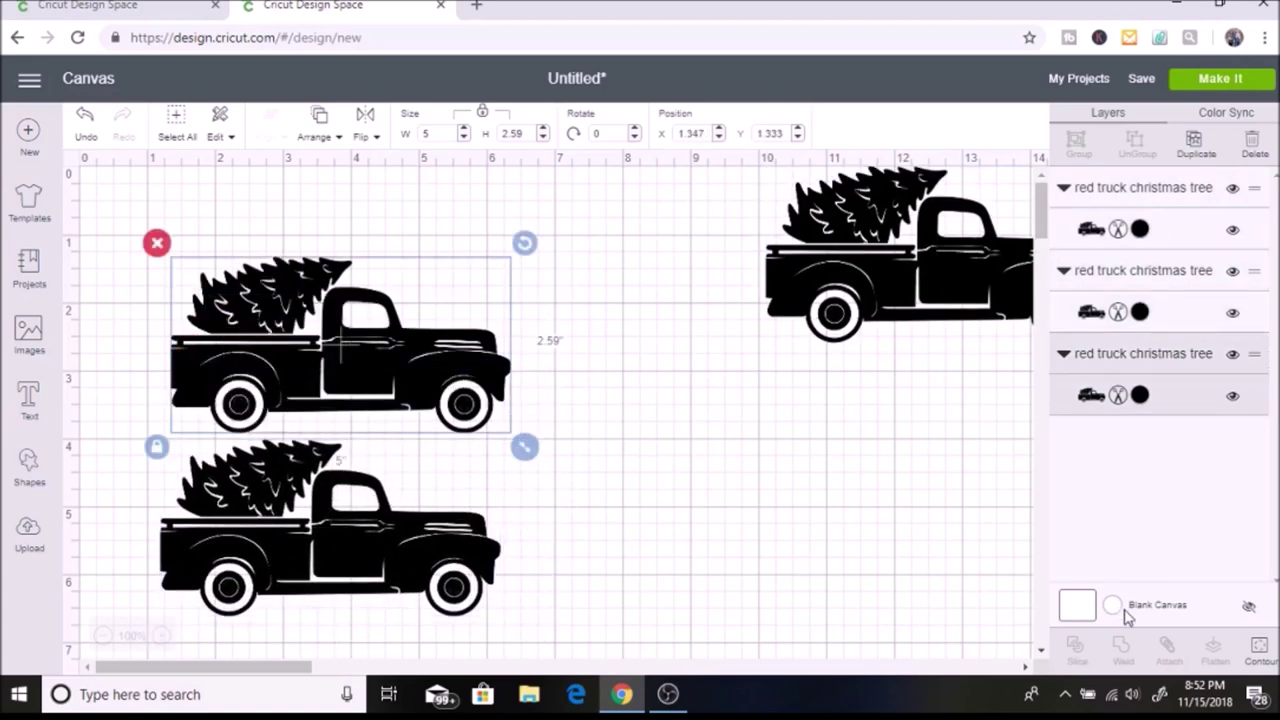
{"action": "left_click", "coordinate": [1262, 655]}
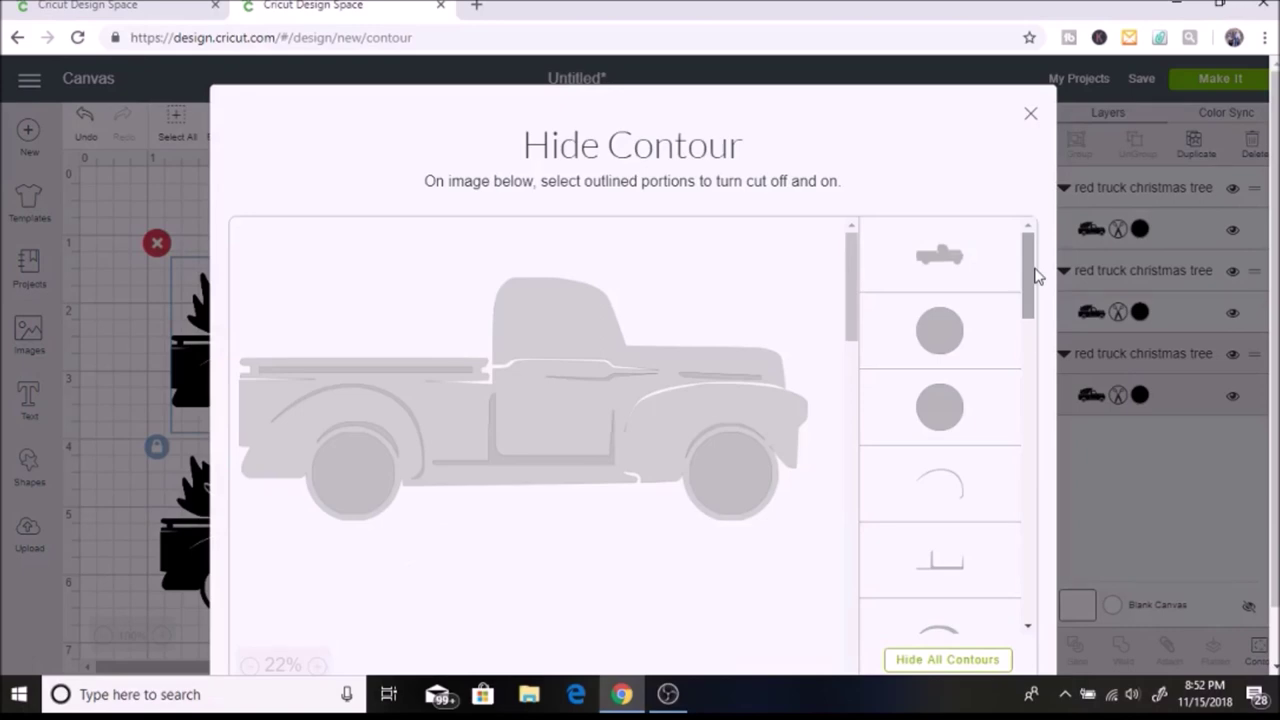
Hide the truck body's outer, circle, arc, blob, rectangle and line contours.
{"action": "left_click", "coordinate": [940, 256]}
{"action": "left_click", "coordinate": [940, 330]}
{"action": "left_click", "coordinate": [945, 407]}
{"action": "left_click", "coordinate": [945, 485]}
{"action": "left_click", "coordinate": [952, 555]}
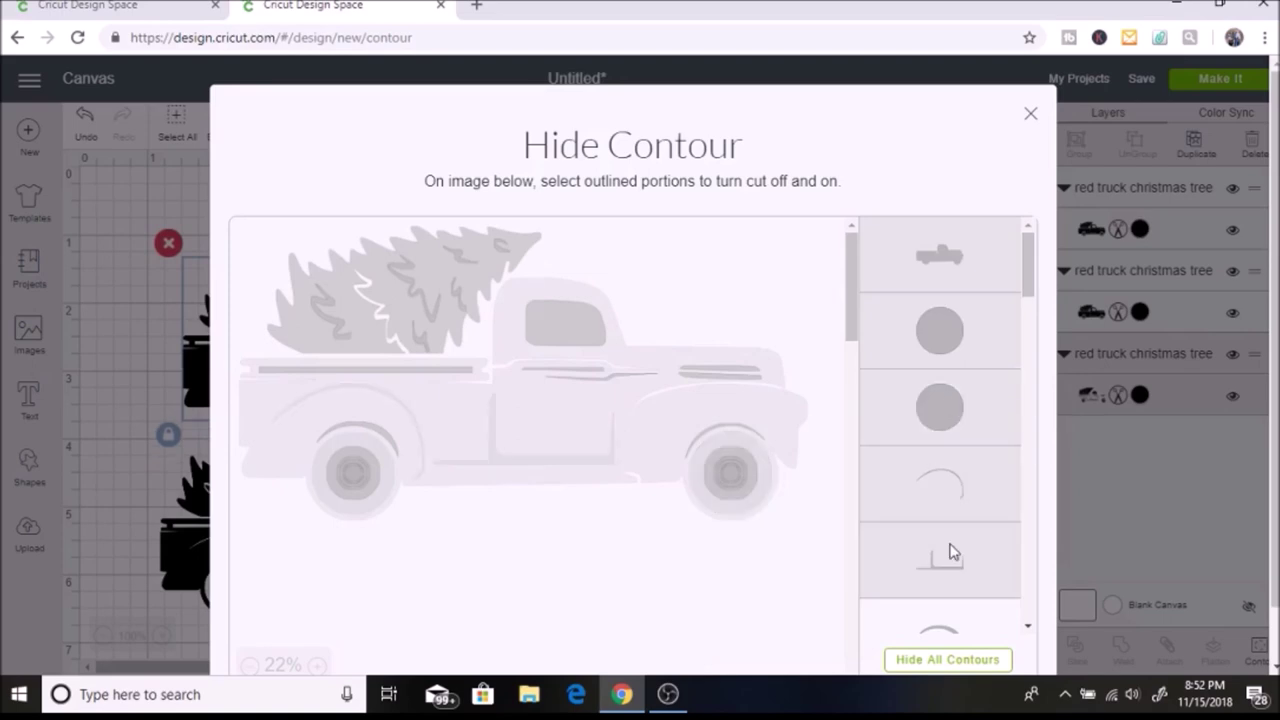
{"action": "scroll", "coordinate": [952, 555], "scroll_direction": "down", "scroll_amount": 5}
{"action": "left_click", "coordinate": [980, 294]}
{"action": "left_click", "coordinate": [965, 350]}
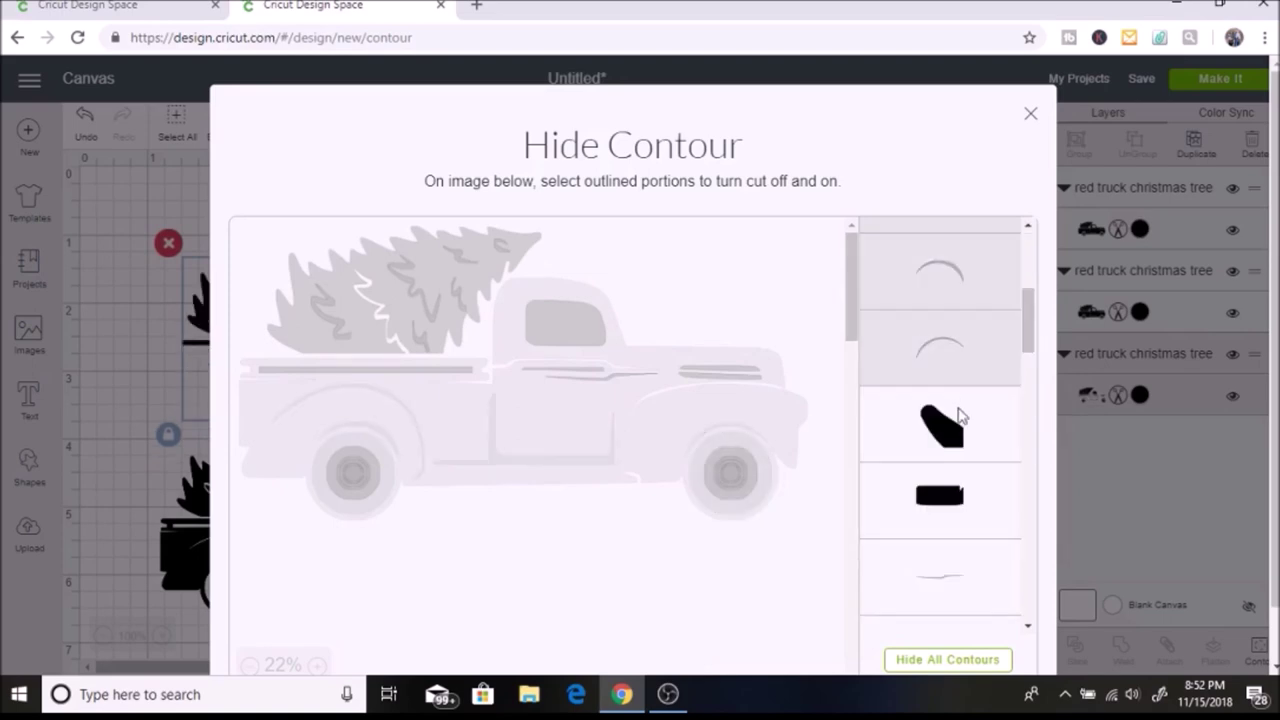
{"action": "left_click", "coordinate": [957, 420]}
{"action": "left_click", "coordinate": [952, 530]}
{"action": "left_click", "coordinate": [958, 578]}
{"action": "scroll", "coordinate": [1030, 628], "scroll_direction": "down", "scroll_amount": 3}
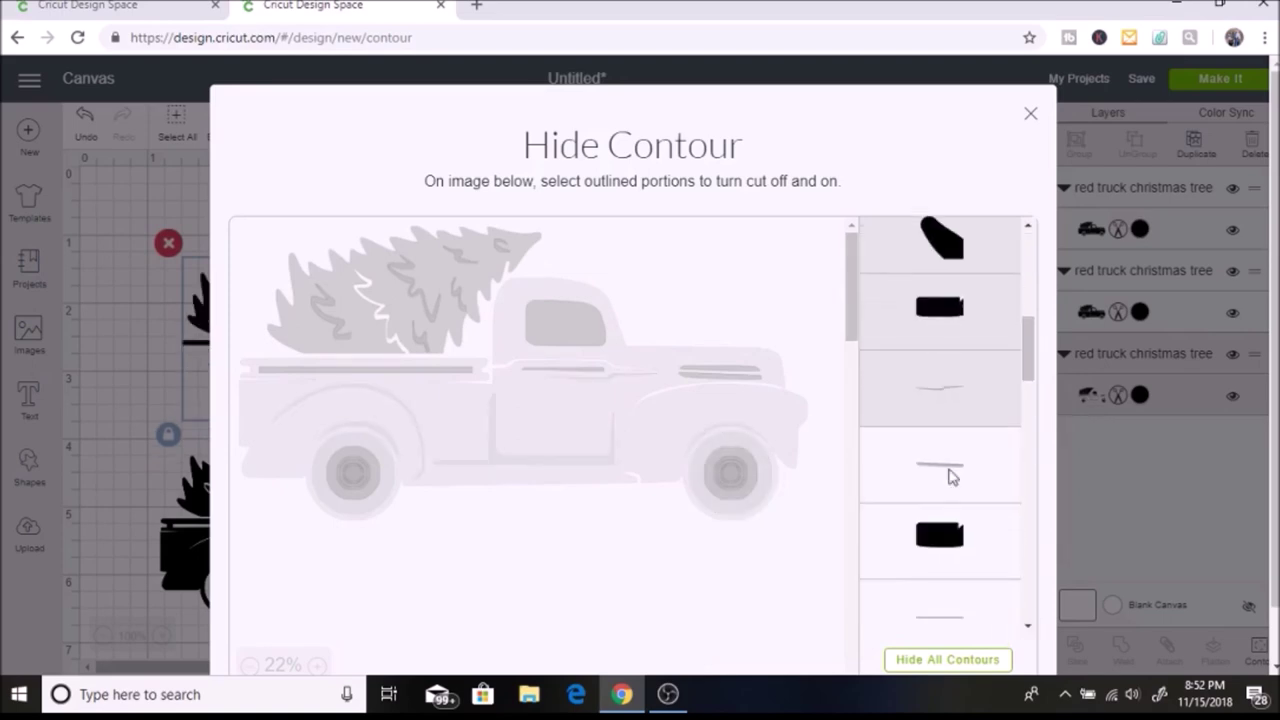
{"action": "left_click", "coordinate": [951, 477]}
{"action": "left_click", "coordinate": [952, 540]}
{"action": "left_click", "coordinate": [943, 618]}
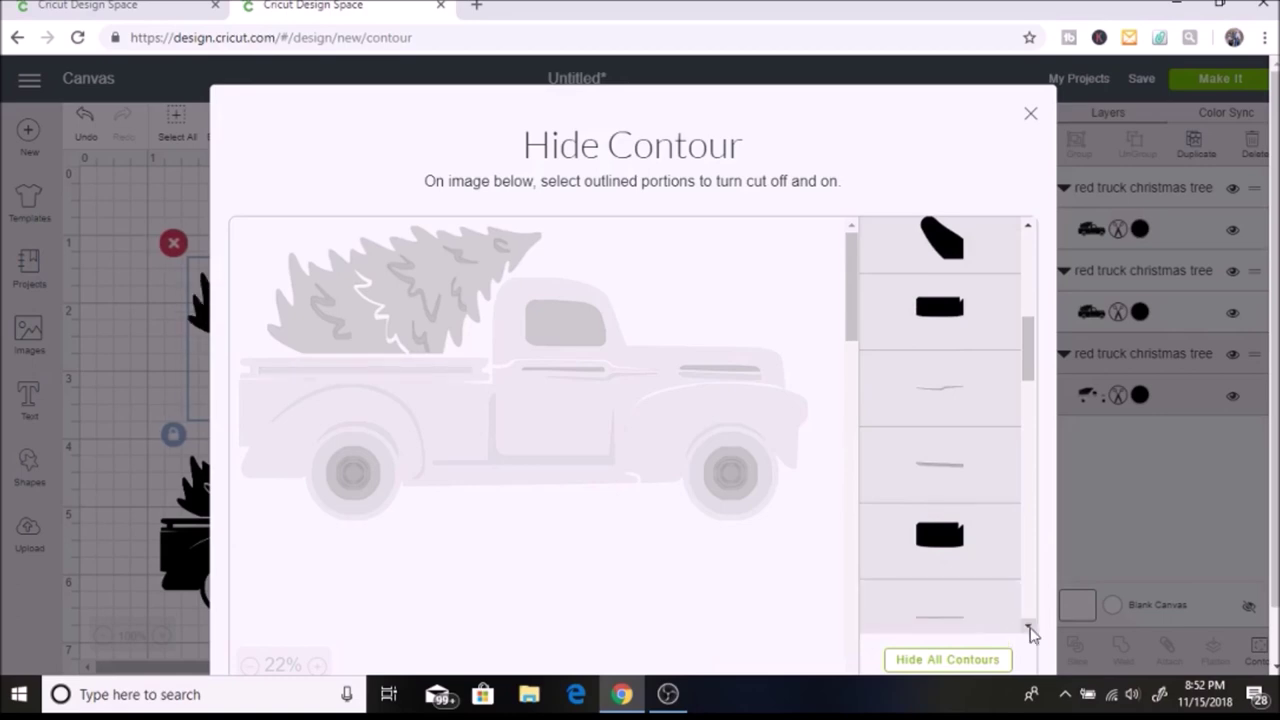
Hide the remaining line, blob and wheel circle contours, leaving only the 2.413 × 1.123 in tree.
{"action": "scroll", "coordinate": [1030, 630], "scroll_direction": "down", "scroll_amount": 1}
{"action": "left_click", "coordinate": [957, 395]}
{"action": "left_click", "coordinate": [953, 470]}
{"action": "left_click", "coordinate": [945, 545]}
{"action": "left_click", "coordinate": [943, 612]}
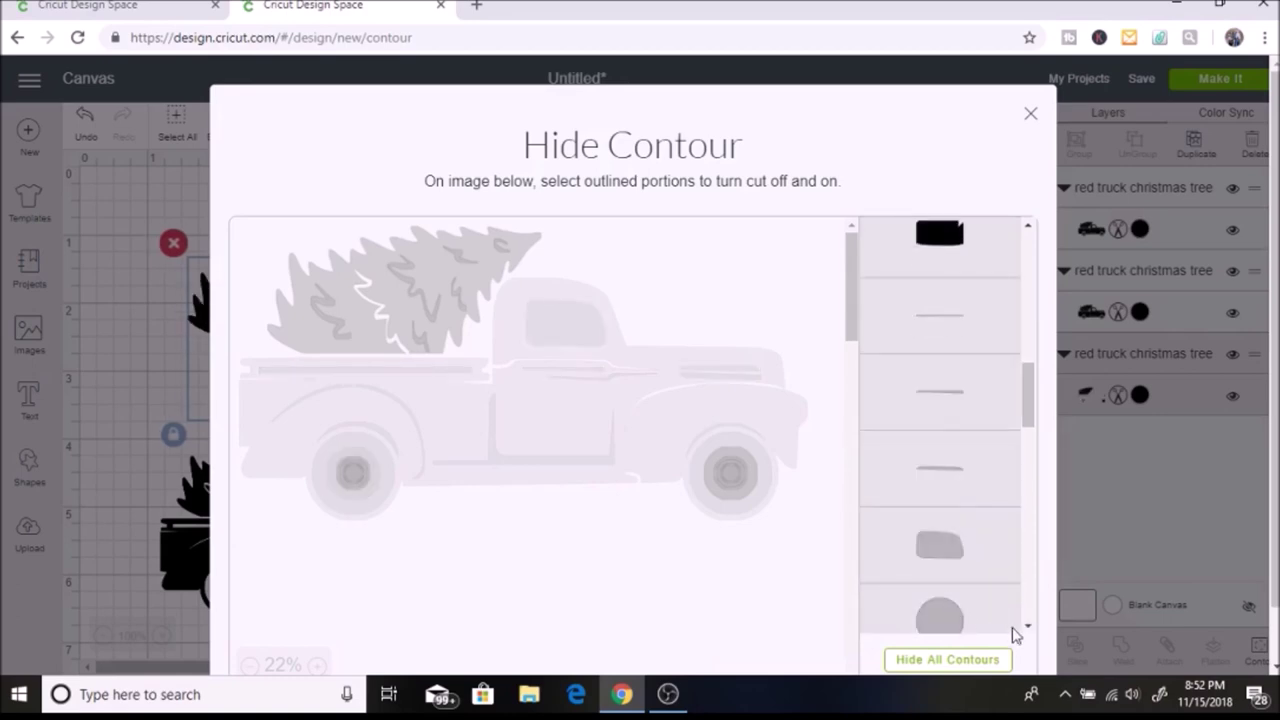
{"action": "scroll", "coordinate": [1030, 630], "scroll_direction": "down", "scroll_amount": 3}
{"action": "left_click", "coordinate": [931, 434]}
{"action": "left_click", "coordinate": [940, 506]}
{"action": "left_click", "coordinate": [1000, 620]}
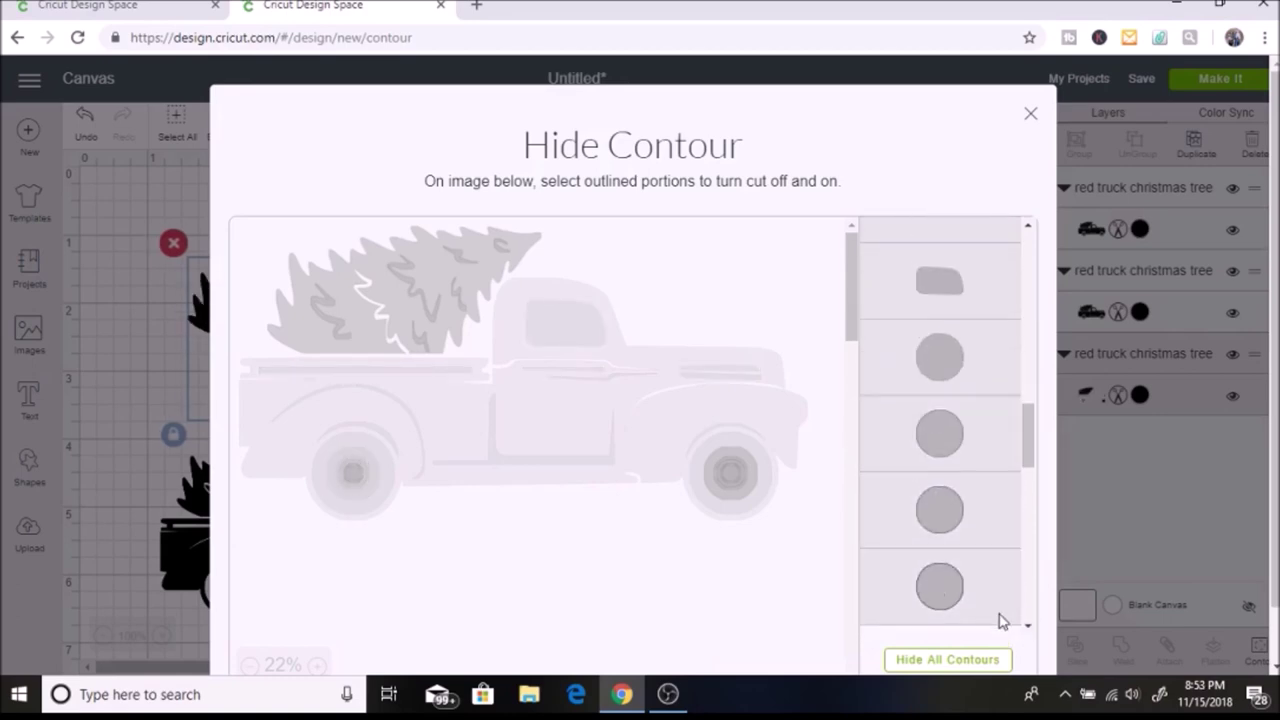
{"action": "scroll", "coordinate": [1030, 630], "scroll_direction": "down", "scroll_amount": 3}
{"action": "left_click", "coordinate": [965, 435]}
{"action": "left_click", "coordinate": [962, 480]}
{"action": "left_click", "coordinate": [957, 535]}
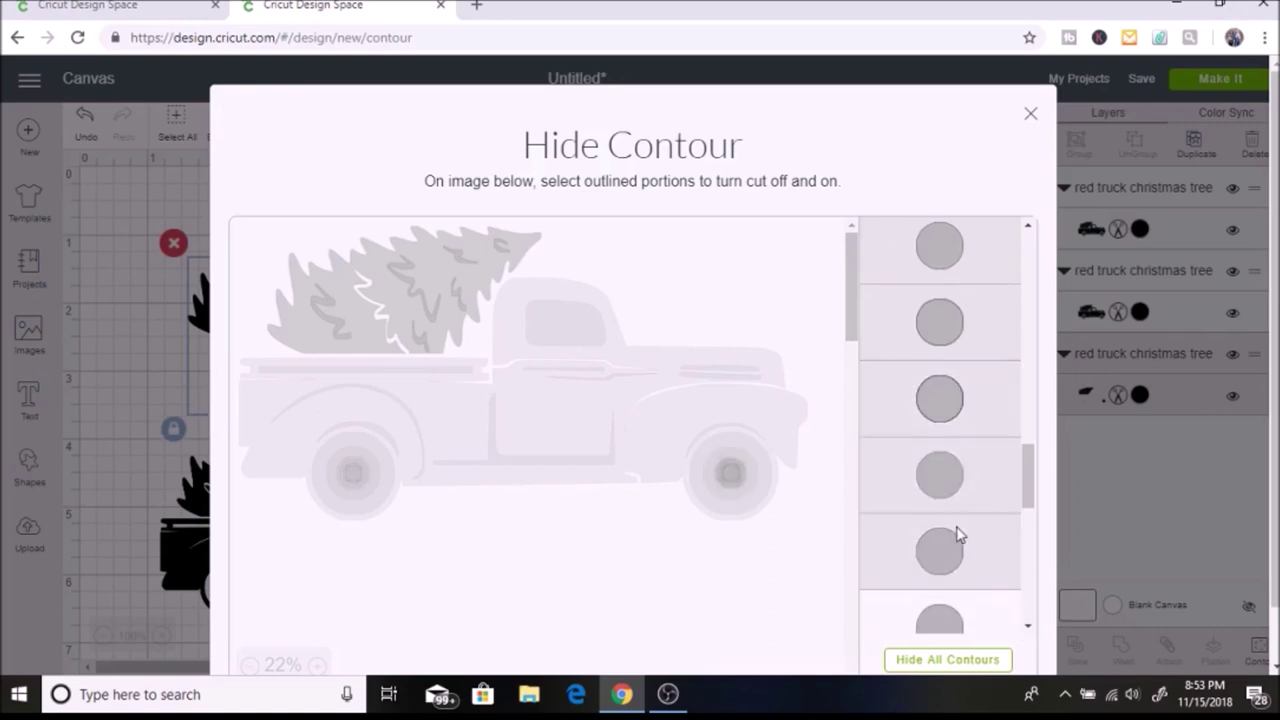
{"action": "scroll", "coordinate": [1030, 460], "scroll_direction": "down", "scroll_amount": 3}
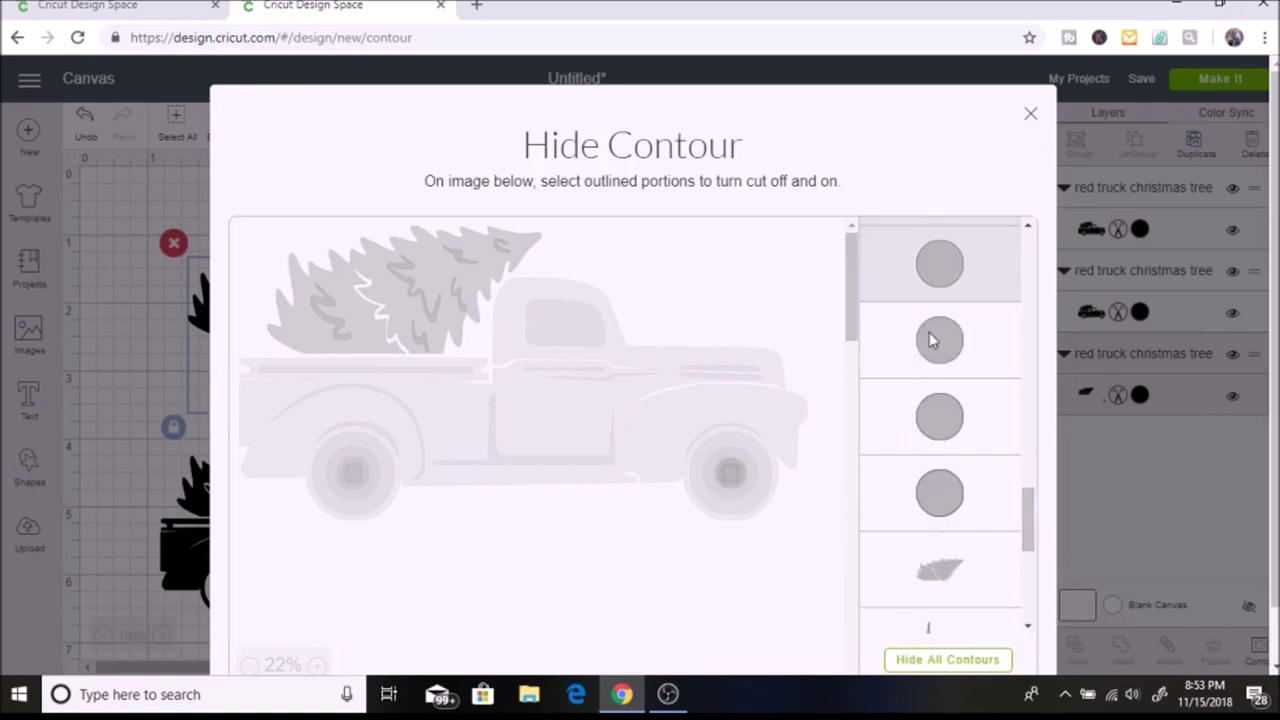
{"action": "left_click", "coordinate": [930, 341]}
{"action": "left_click", "coordinate": [934, 414]}
{"action": "left_click", "coordinate": [938, 492]}
{"action": "mouse_move", "coordinate": [1029, 555]}
{"action": "left_mouse_down"}
{"action": "mouse_move", "coordinate": [1029, 571]}
{"action": "mouse_move", "coordinate": [1036, 558]}
{"action": "left_mouse_up"}
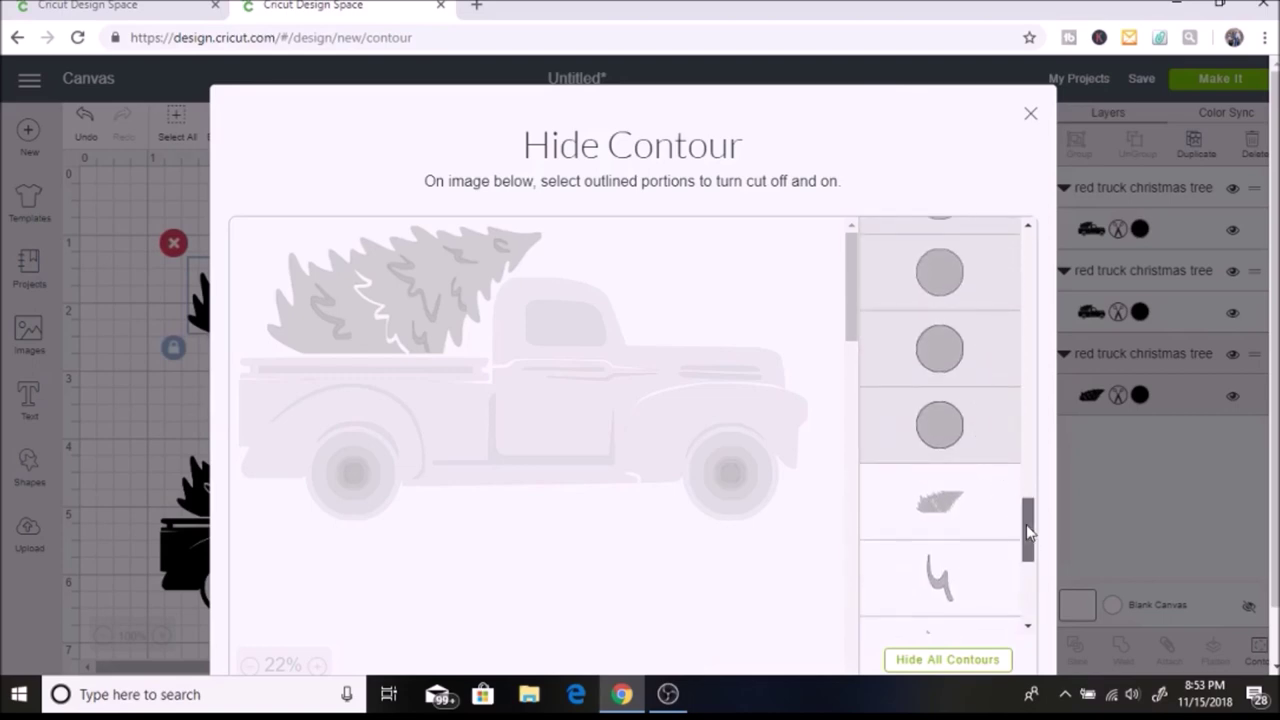
{"action": "mouse_move", "coordinate": [1026, 524]}
{"action": "left_mouse_down"}
{"action": "mouse_move", "coordinate": [1028, 593]}
{"action": "mouse_move", "coordinate": [1037, 527]}
{"action": "left_mouse_up"}
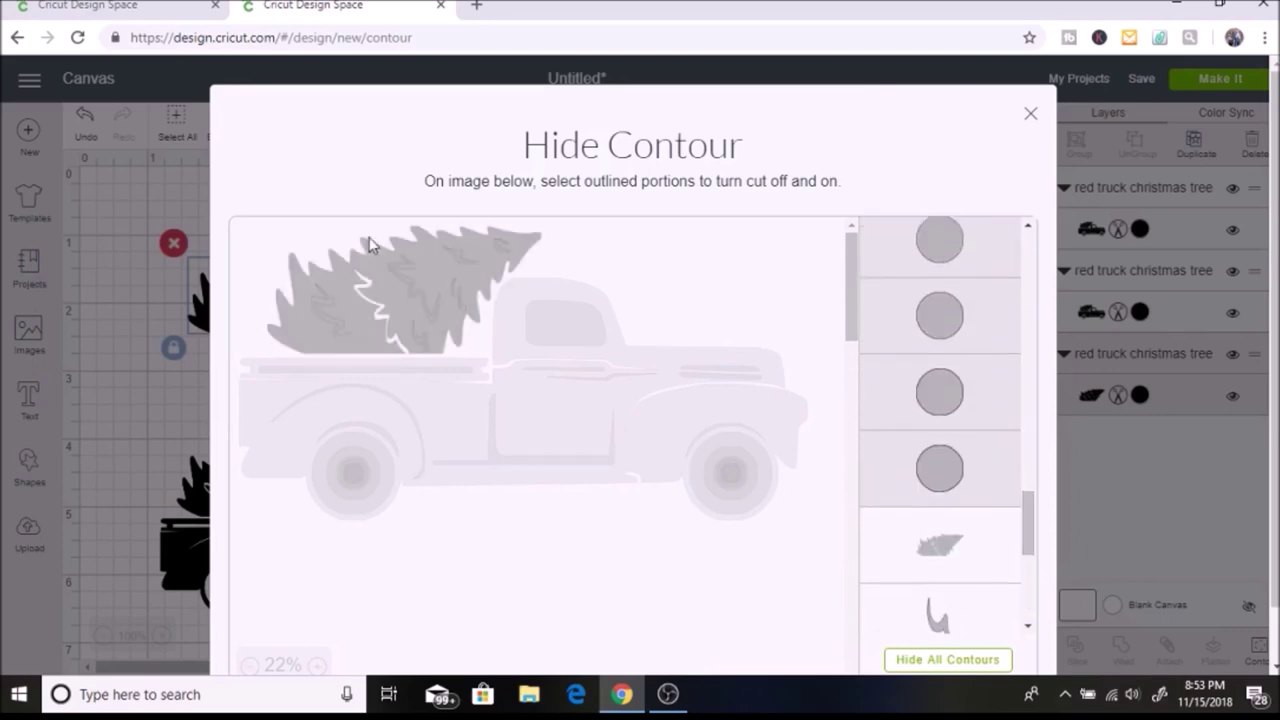
{"action": "left_click", "coordinate": [77, 221]}
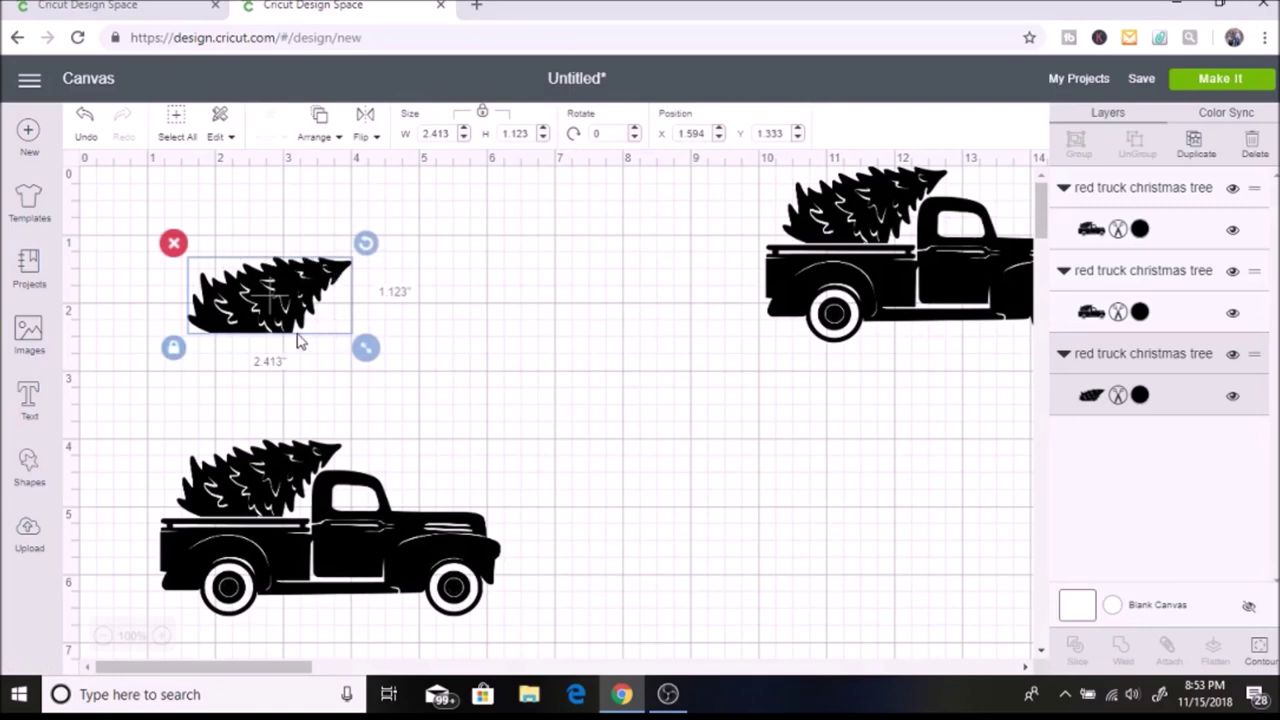
Hide the tree contours on the lower truck copy, leaving only the 2.141 in tall truck body.
{"action": "left_click", "coordinate": [355, 555]}
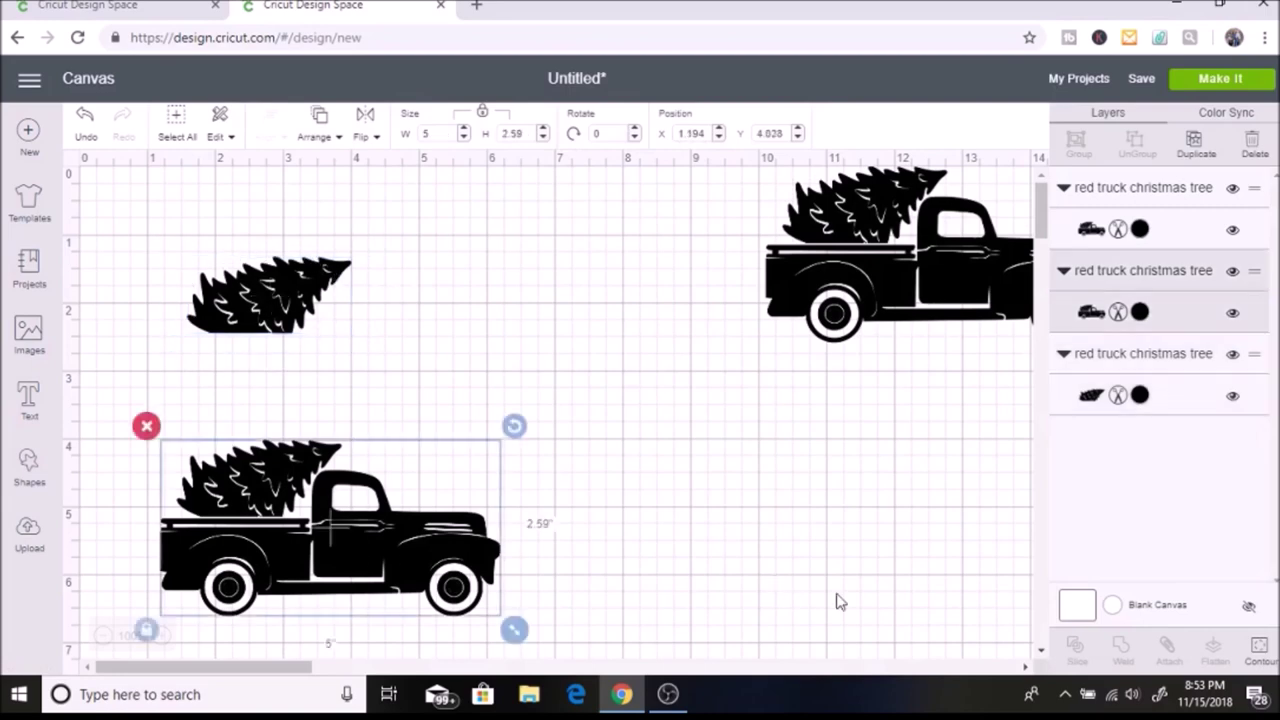
{"action": "left_click", "coordinate": [1249, 657]}
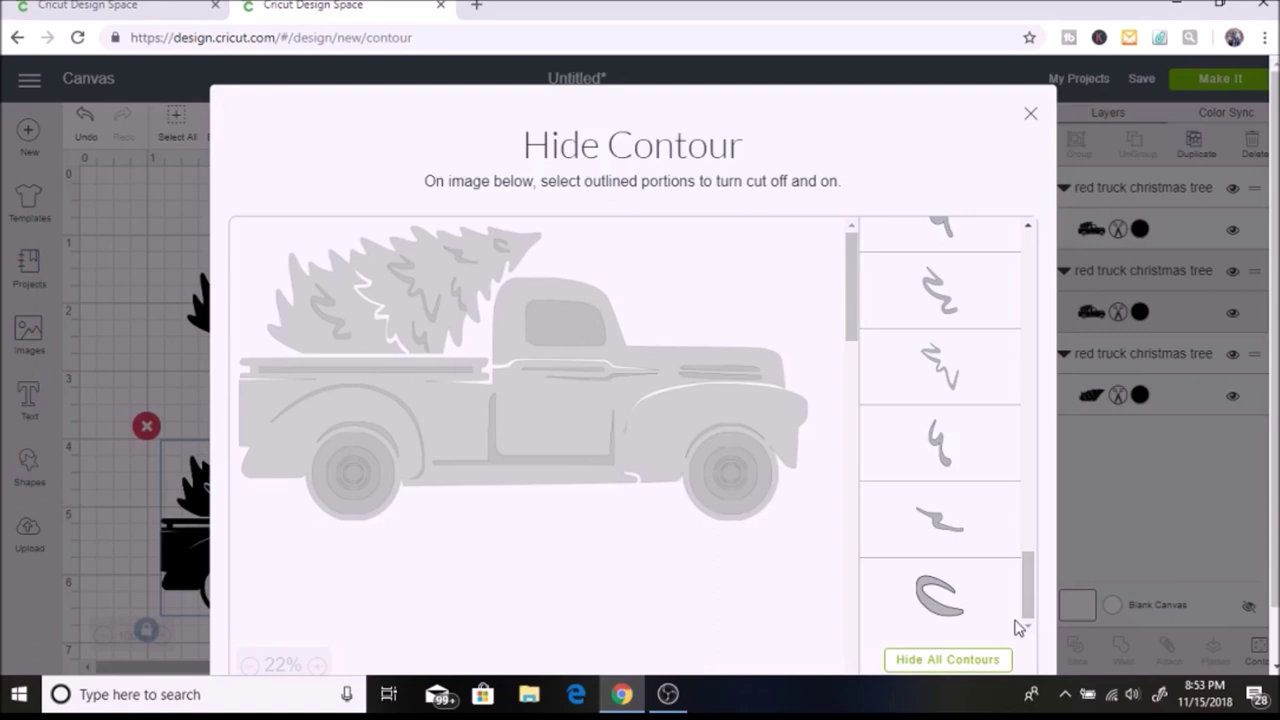
{"action": "left_click", "coordinate": [945, 312]}
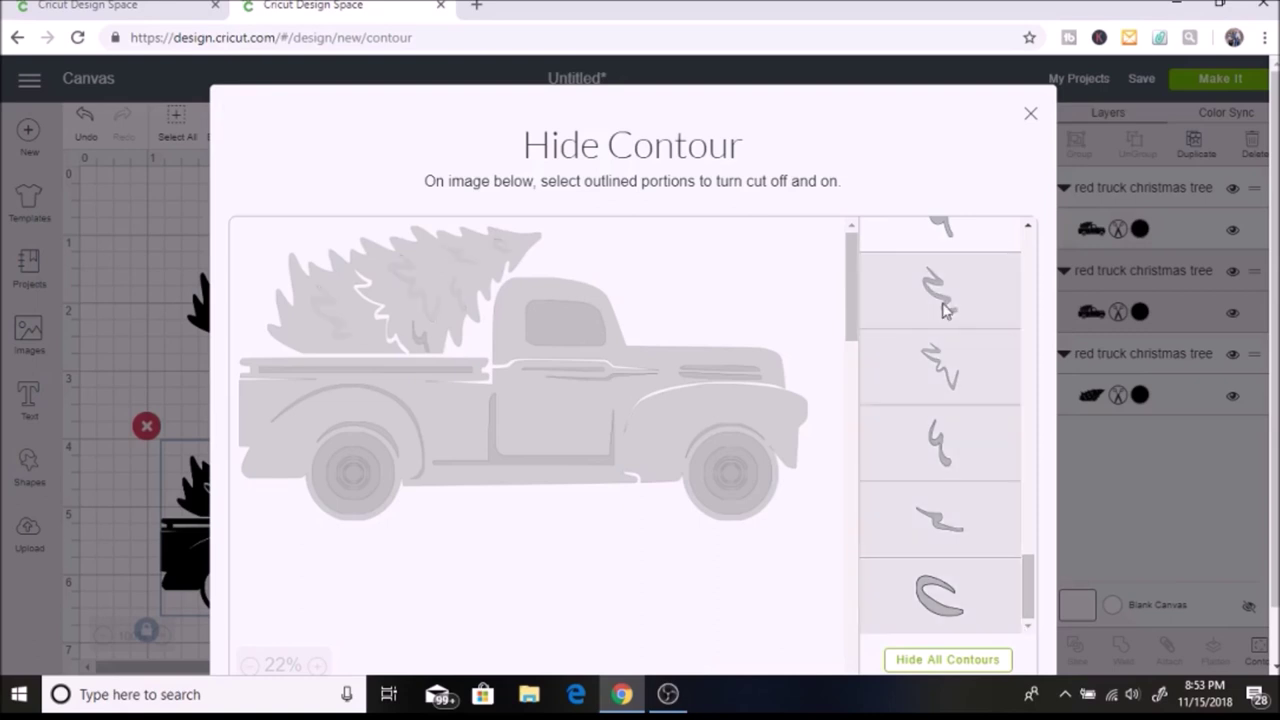
{"action": "scroll", "coordinate": [1027, 232], "scroll_direction": "up", "scroll_amount": 3}
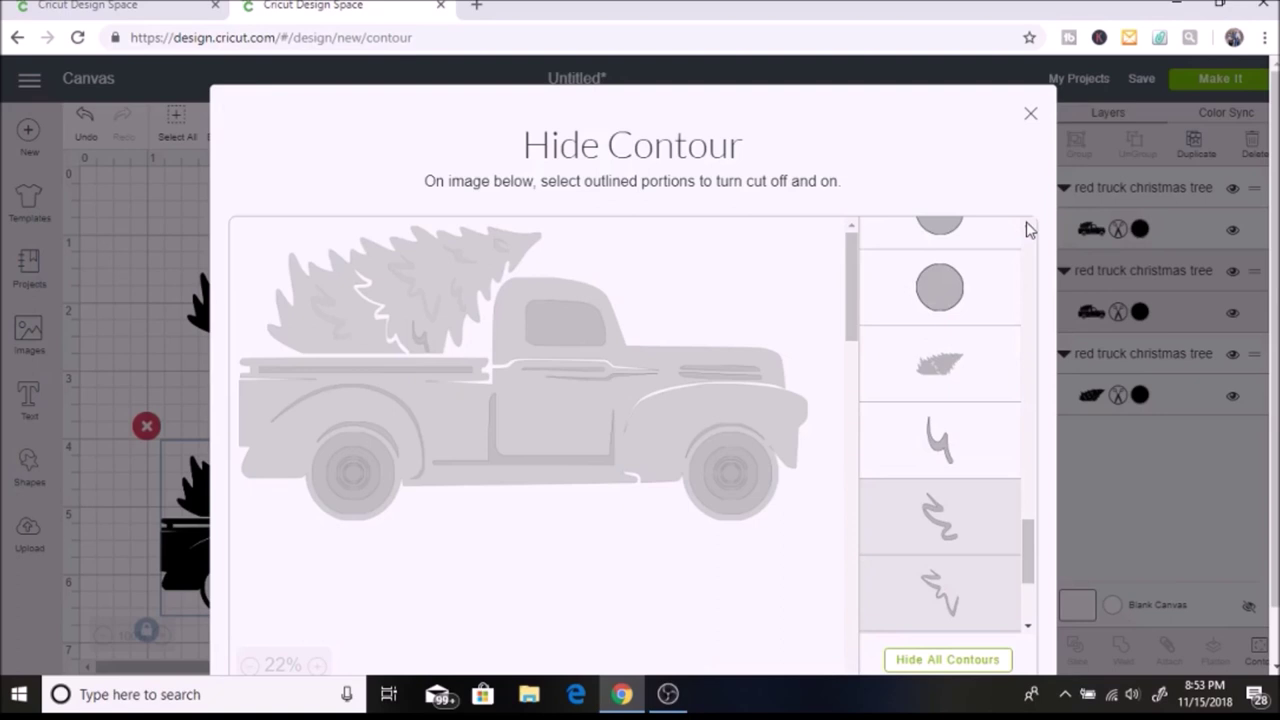
{"action": "left_click", "coordinate": [923, 370]}
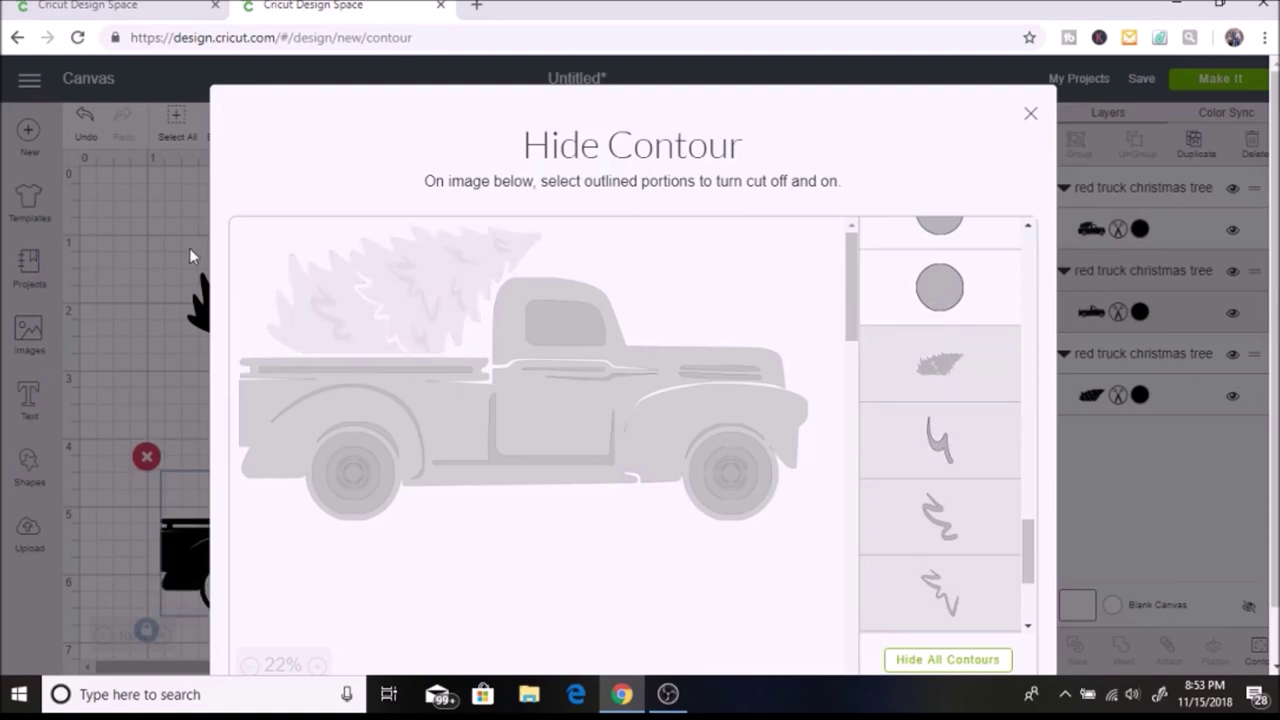
{"action": "left_click", "coordinate": [1029, 117]}
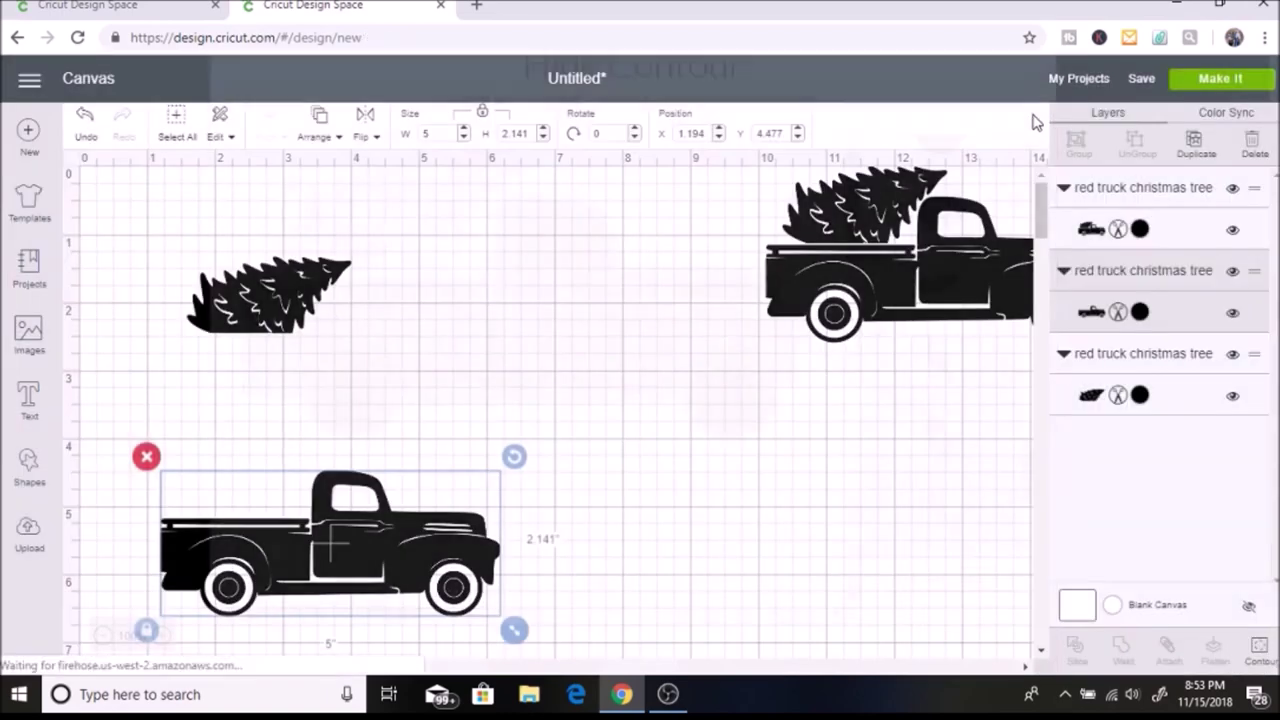
Move the tree-less truck under the tree, colouring the truck red and the tree Emerald Green.
{"action": "left_click_drag", "start_coordinate": [352, 533], "coordinate": [374, 386]}
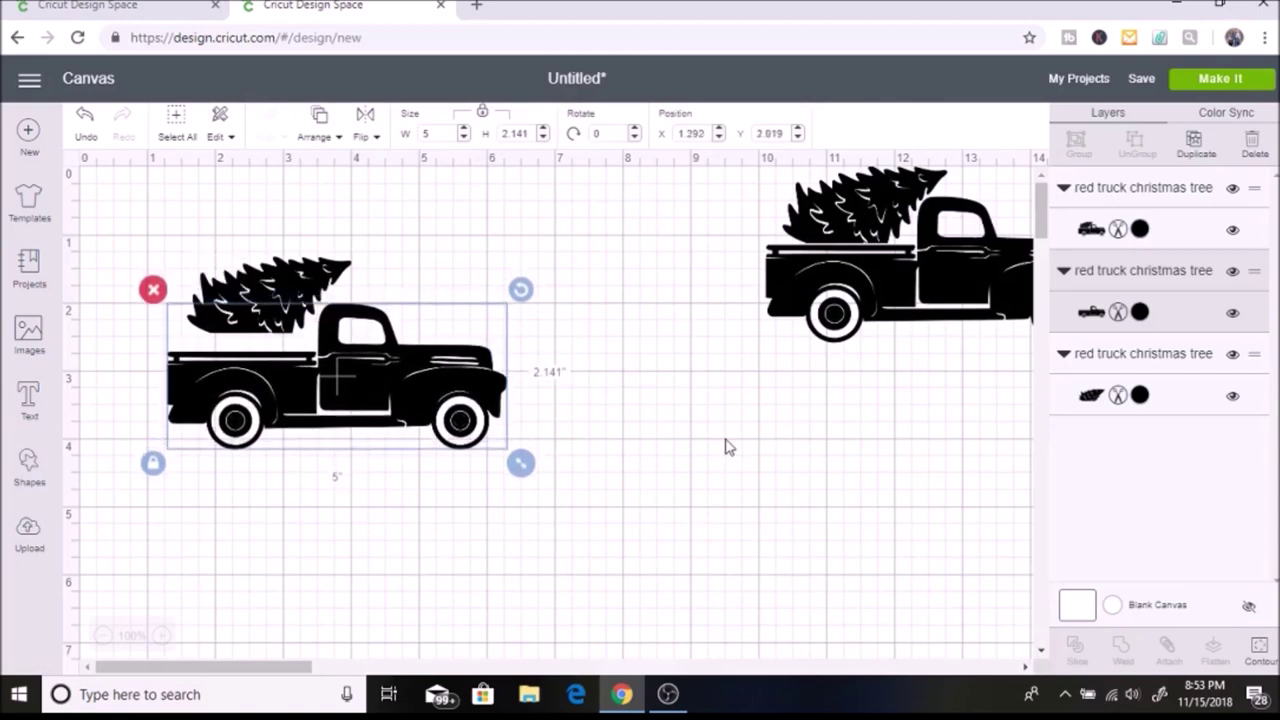
{"action": "left_click", "coordinate": [1140, 312]}
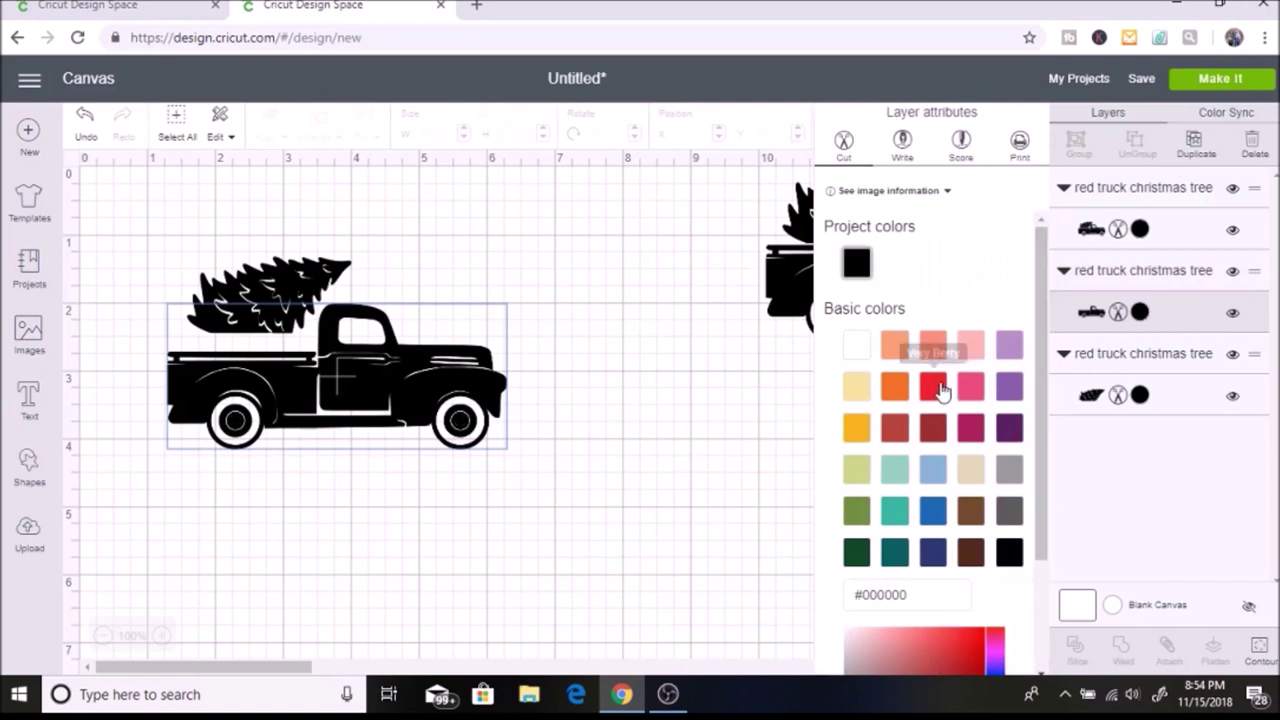
{"action": "left_click", "coordinate": [936, 388]}
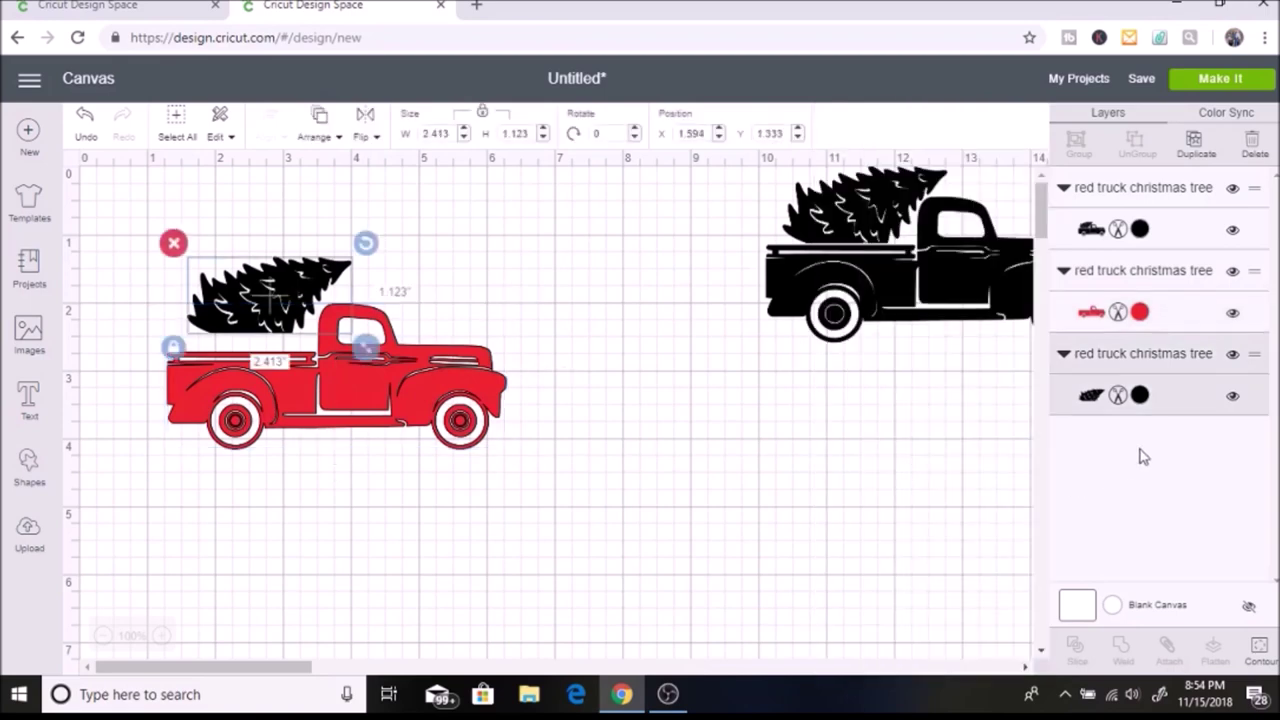
{"action": "left_click", "coordinate": [1140, 395]}
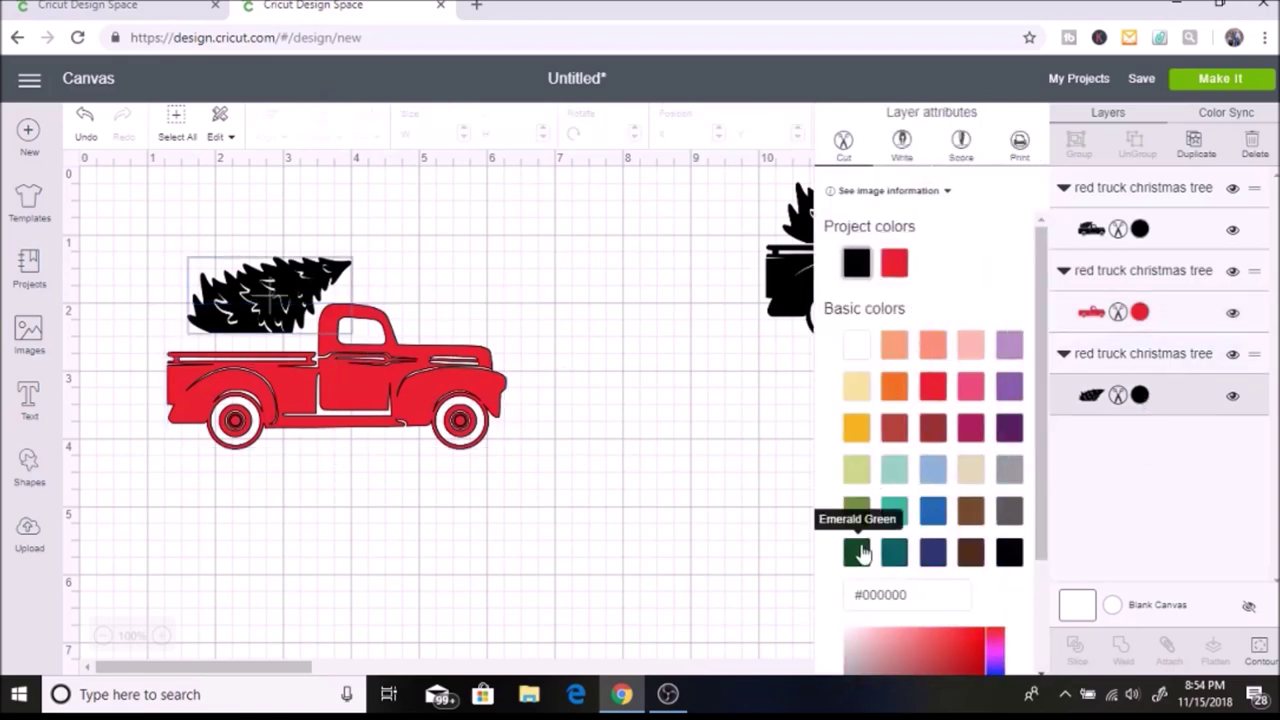
{"action": "left_click", "coordinate": [857, 552]}
{"action": "left_click", "coordinate": [546, 363]}
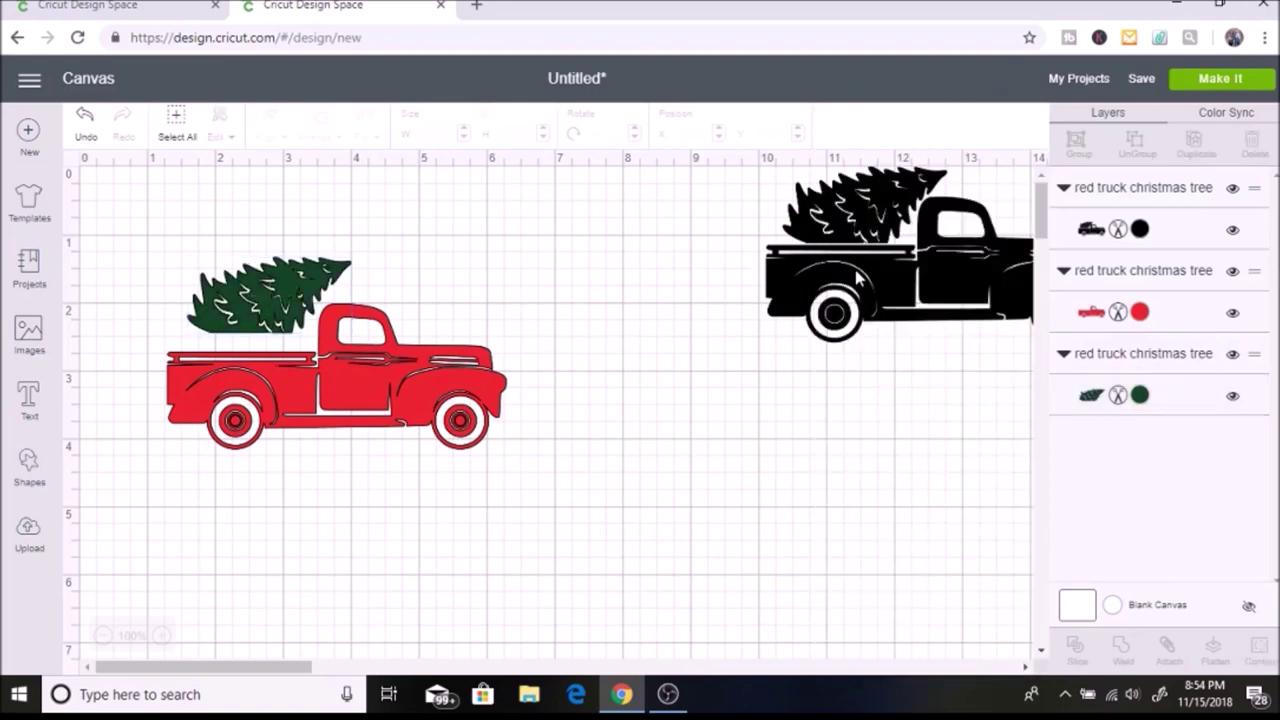
Bring the black truck copy beside the red truck, nudge the red truck, and select the black copy.
{"action": "left_click_drag", "start_coordinate": [857, 276], "coordinate": [728, 364]}
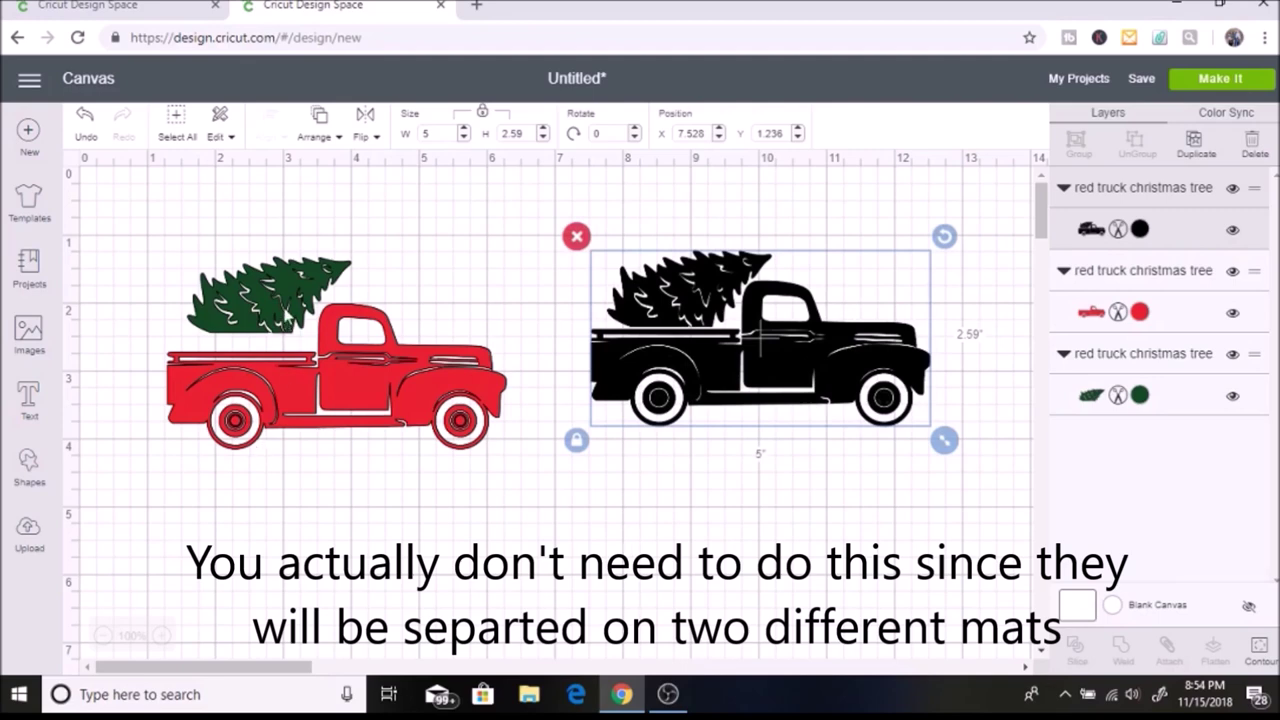
{"action": "left_click_drag", "start_coordinate": [336, 380], "coordinate": [338, 364]}
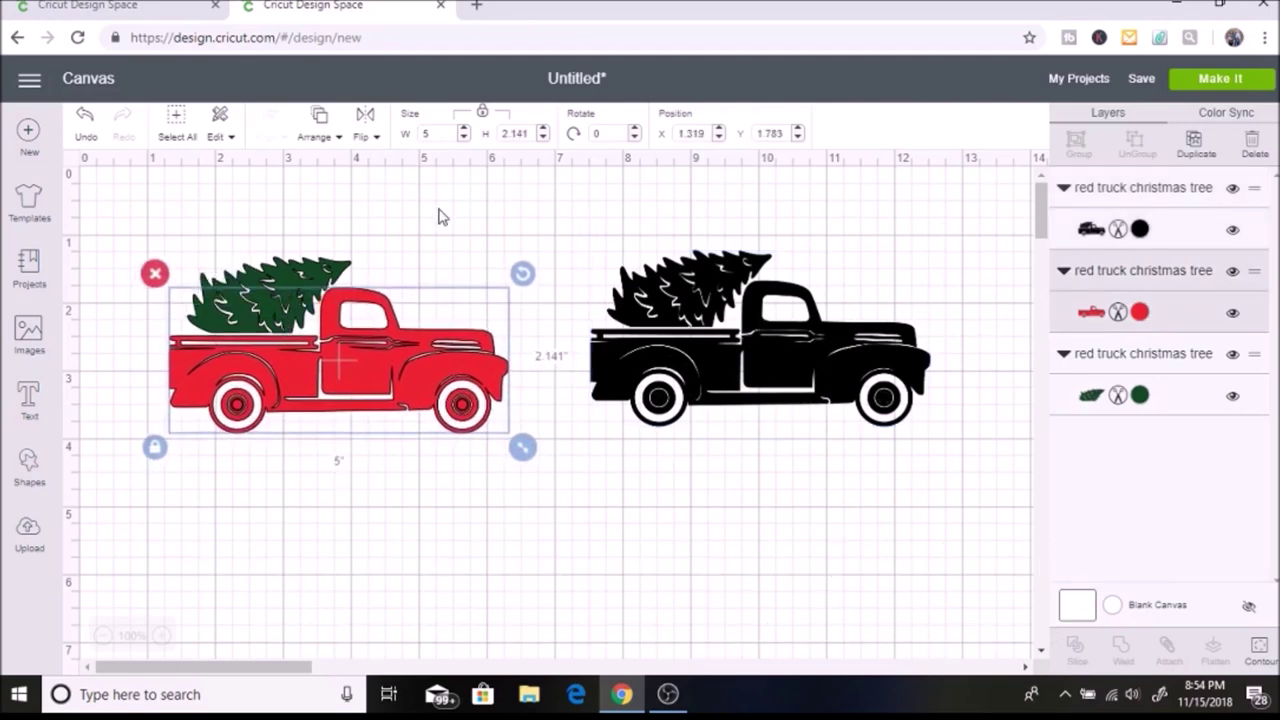
{"action": "left_click", "coordinate": [779, 403]}
Delete the black truck and add a new text object in The Skinny font.
{"action": "key", "text": "Delete"}
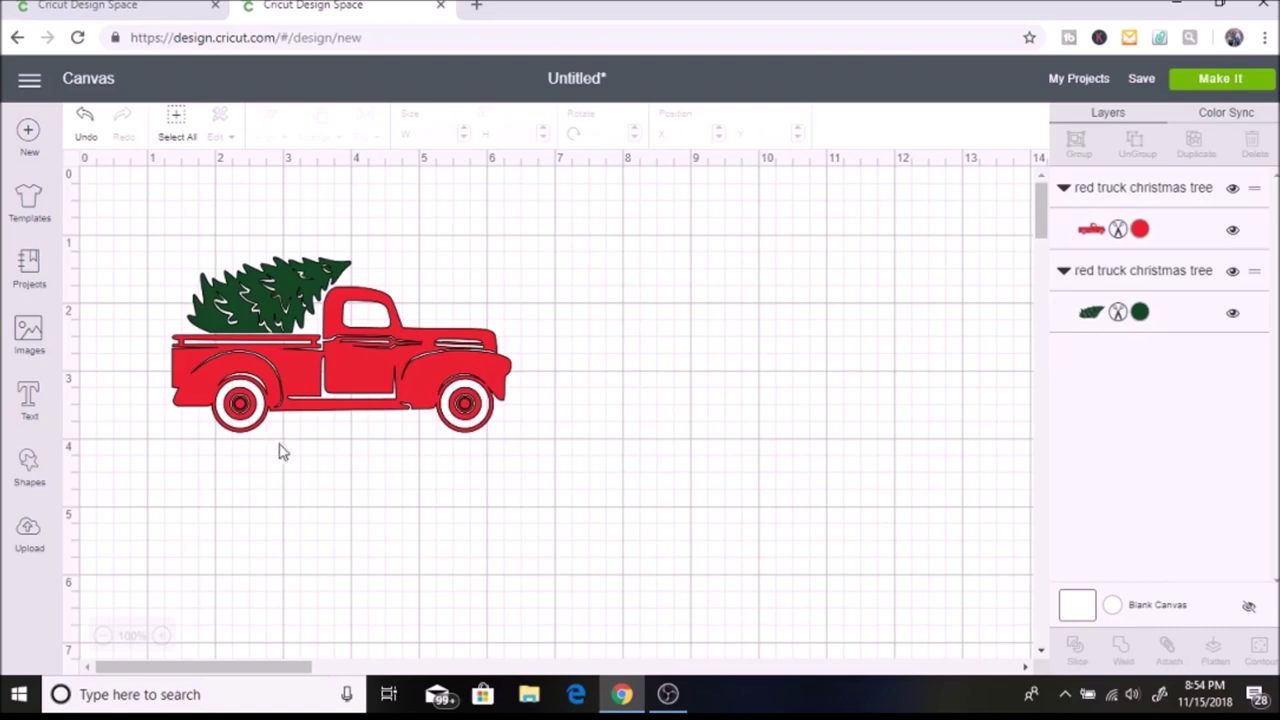
{"action": "left_click", "coordinate": [30, 397]}
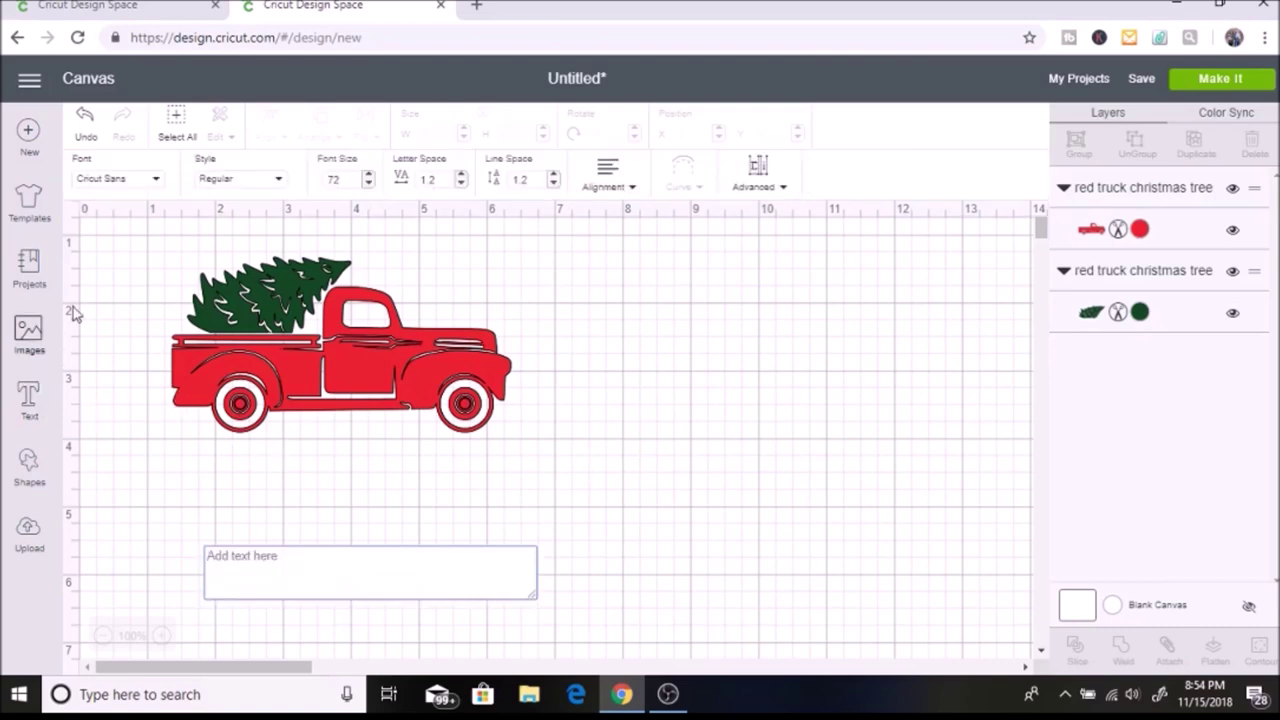
{"action": "left_click", "coordinate": [113, 180]}
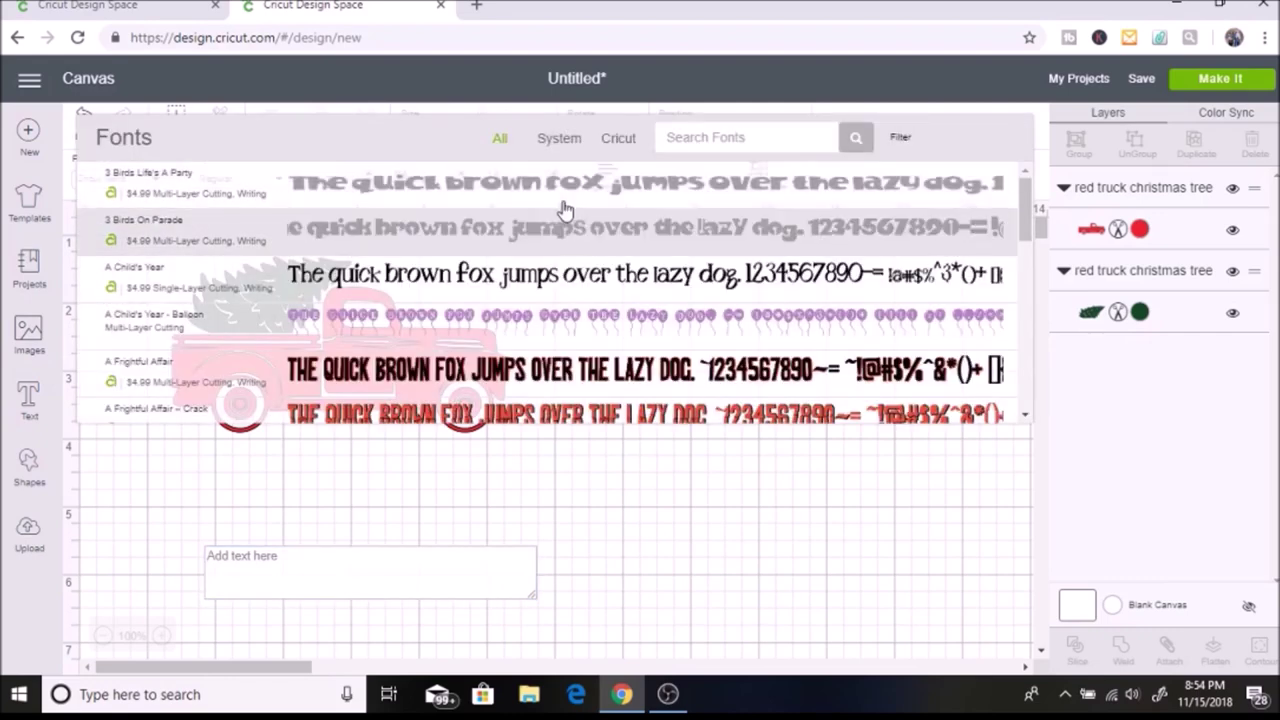
{"action": "left_click", "coordinate": [706, 149]}
{"action": "type", "text": "the skin"}
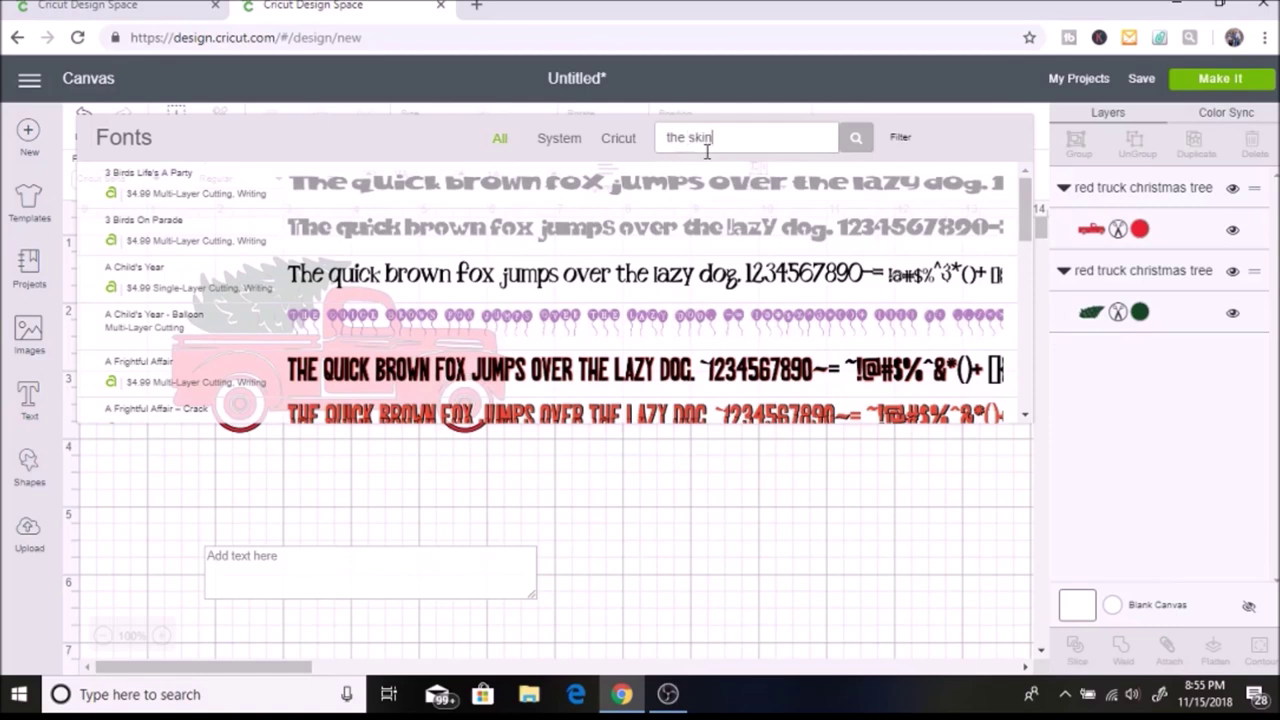
{"action": "left_click", "coordinate": [420, 178]}
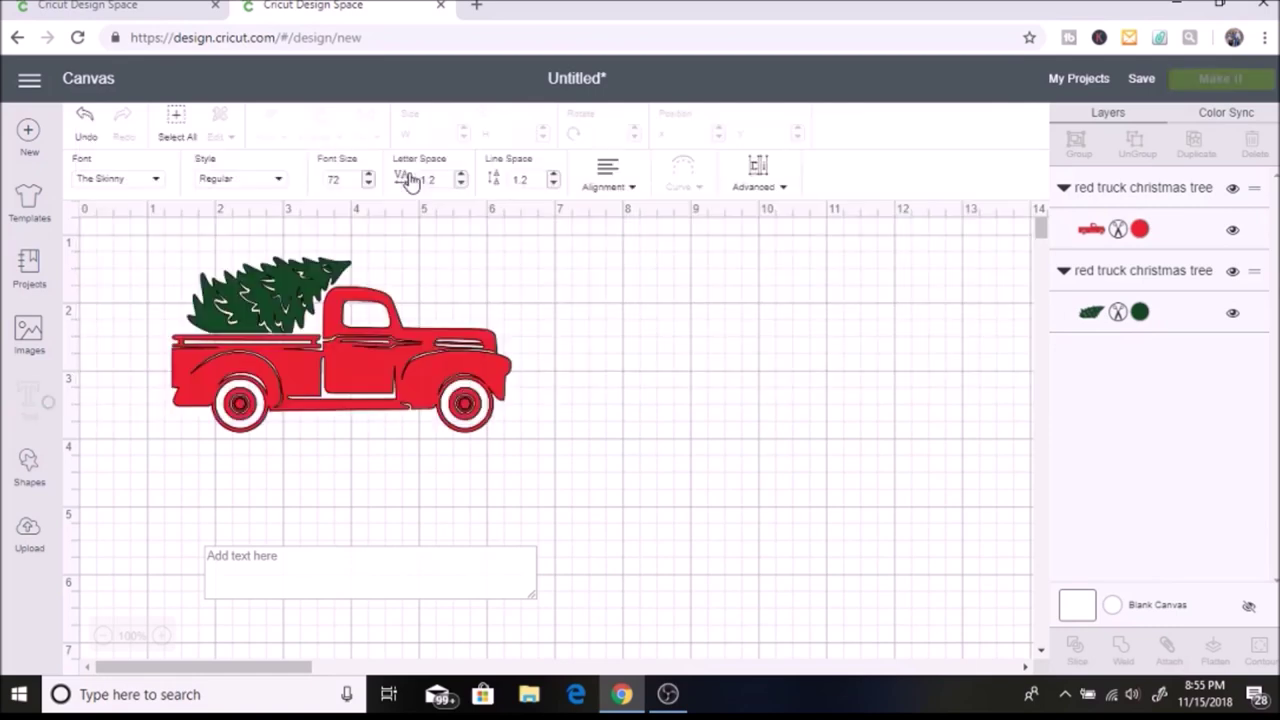
Type 'merry christmas' into the new text box.
{"action": "left_click", "coordinate": [333, 567]}
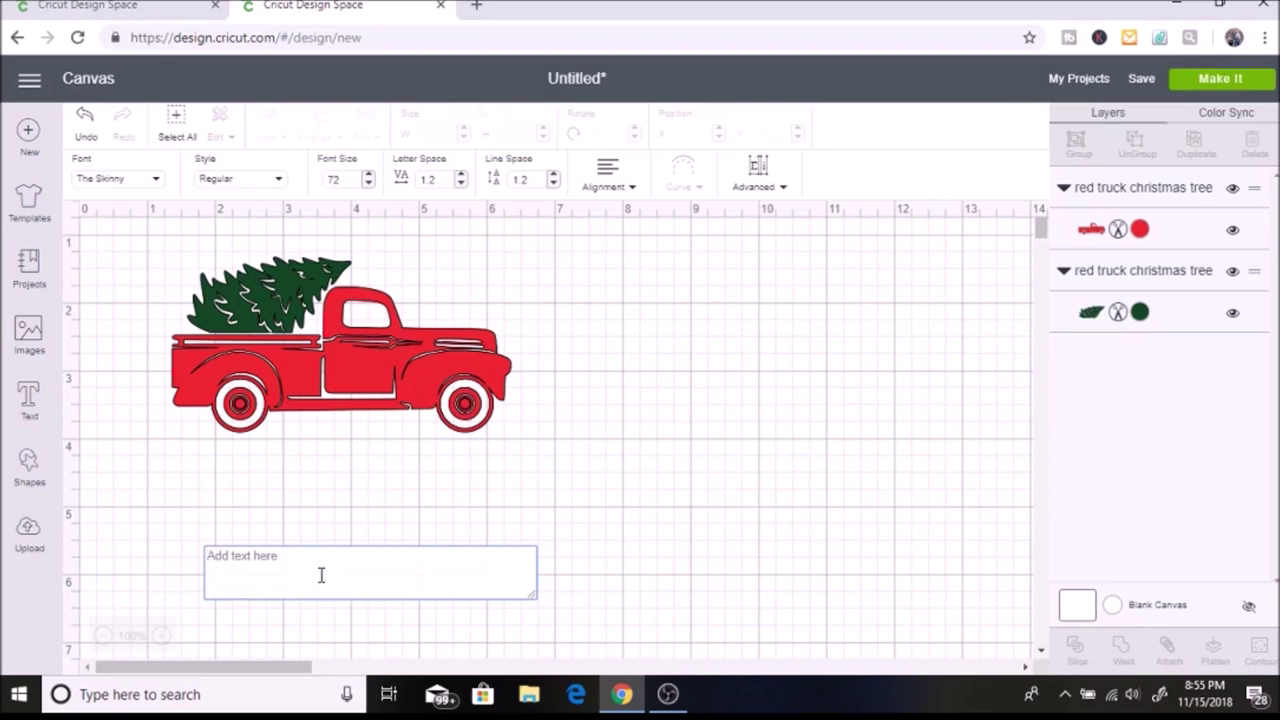
{"action": "type", "text": "Me"}
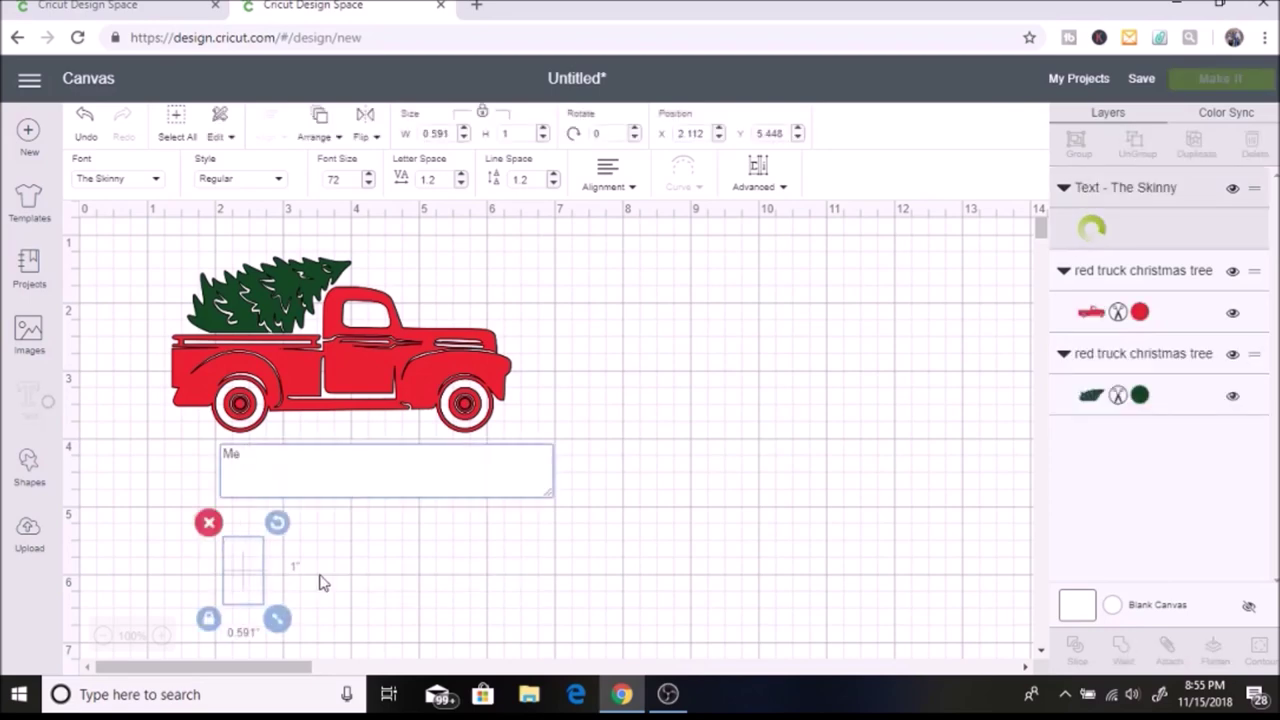
{"action": "key", "text": "BackSpace"}
{"action": "key", "text": "BackSpace"}
{"action": "type", "text": "merry christmas"}
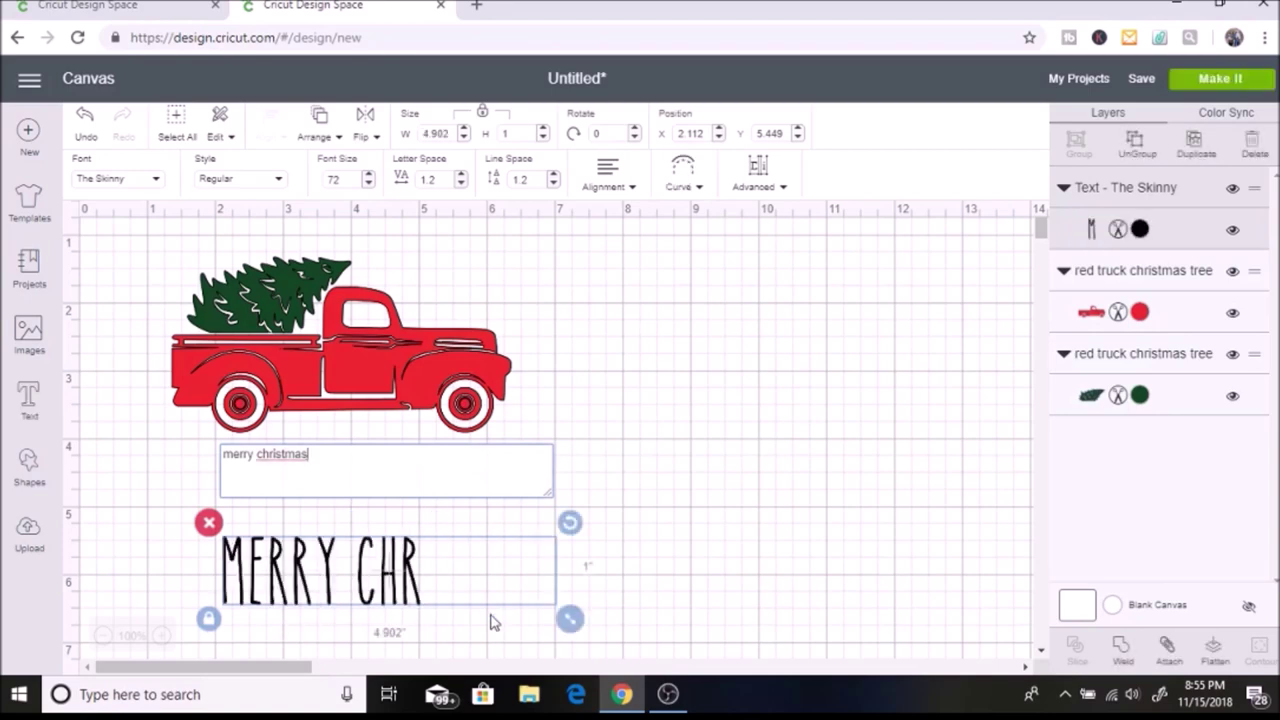
{"action": "left_click", "coordinate": [404, 596]}
Move MERRY CHRISTMAS under the truck and lower its letter spacing to 1.
{"action": "left_click_drag", "start_coordinate": [400, 583], "coordinate": [338, 501]}
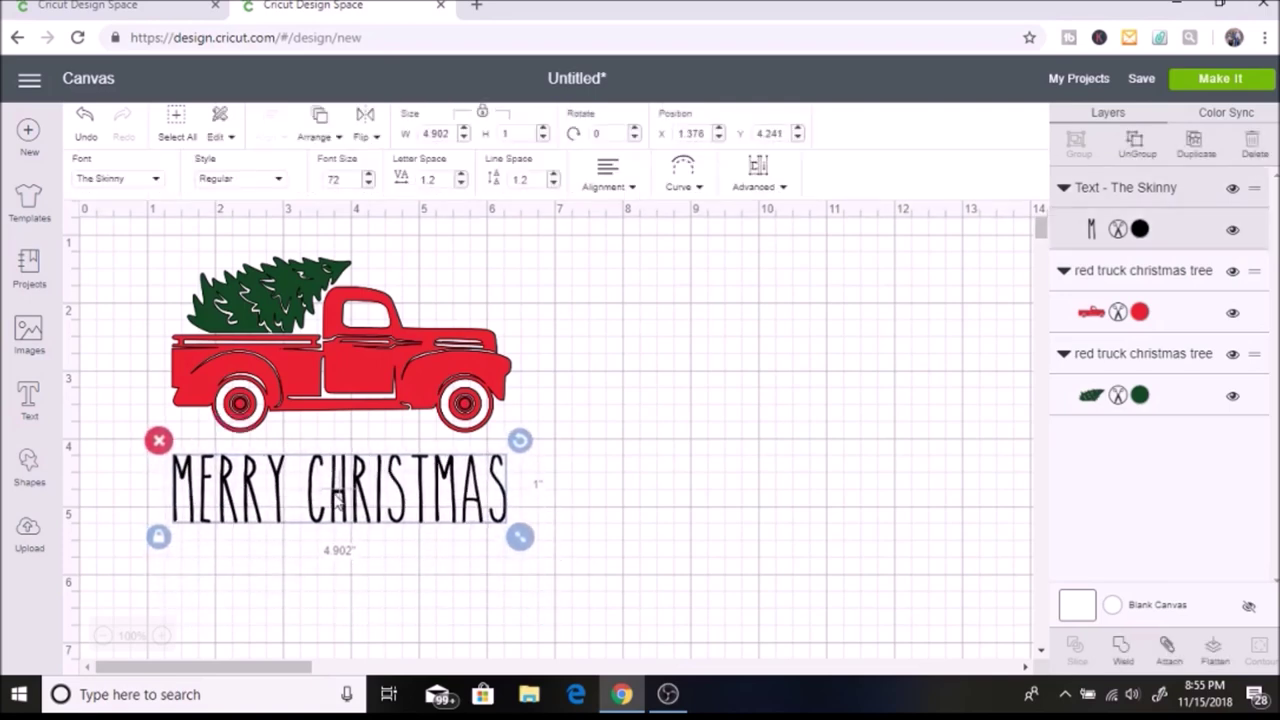
{"action": "left_click", "coordinate": [462, 186]}
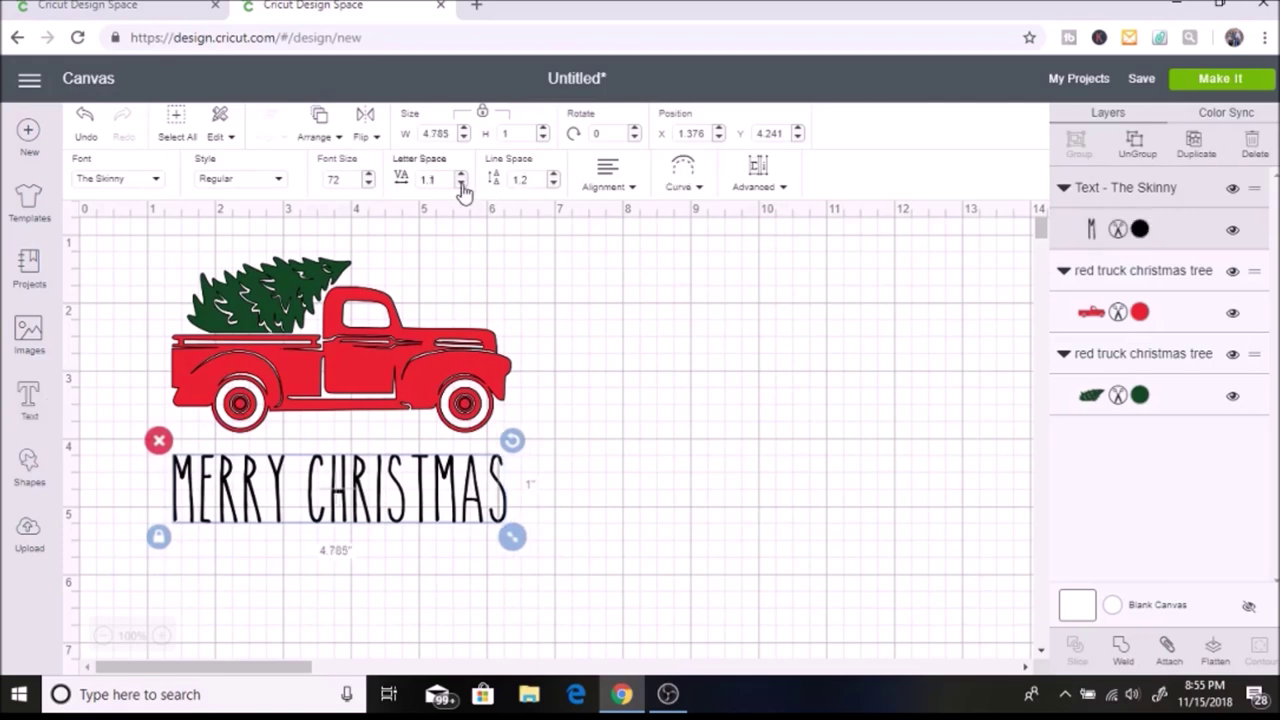
{"action": "left_click", "coordinate": [462, 186]}
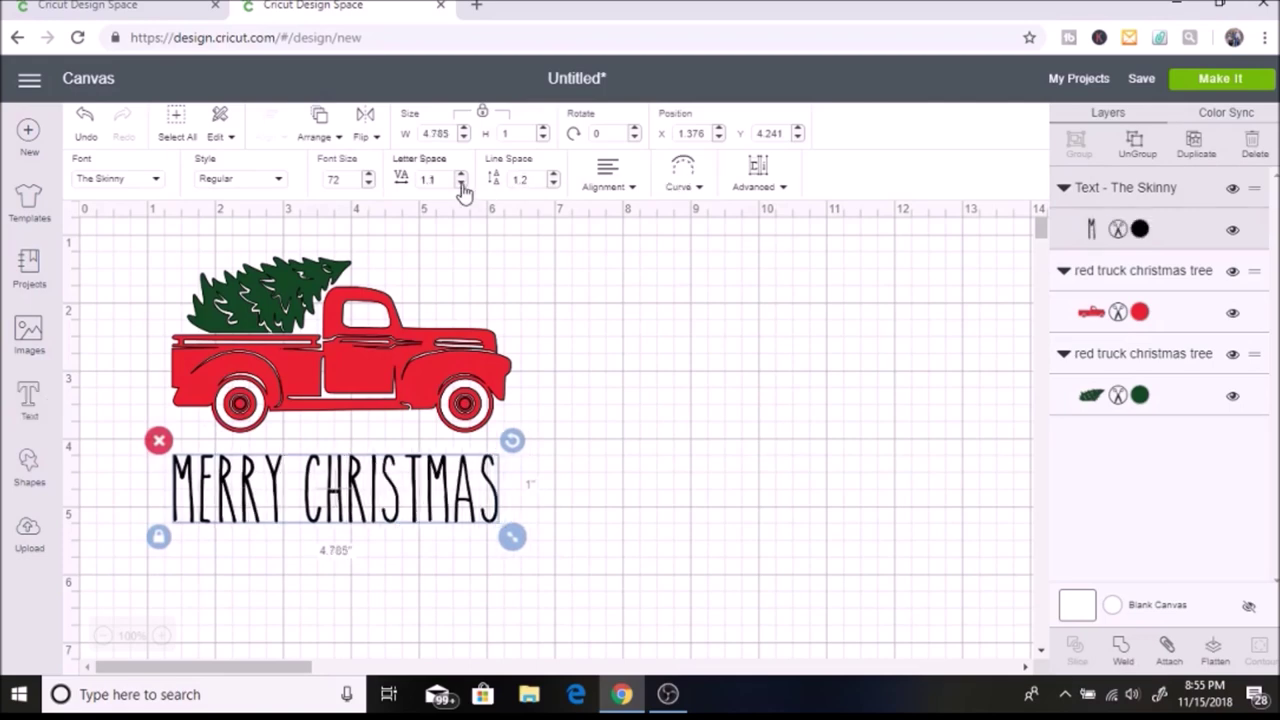
{"action": "left_click", "coordinate": [462, 186]}
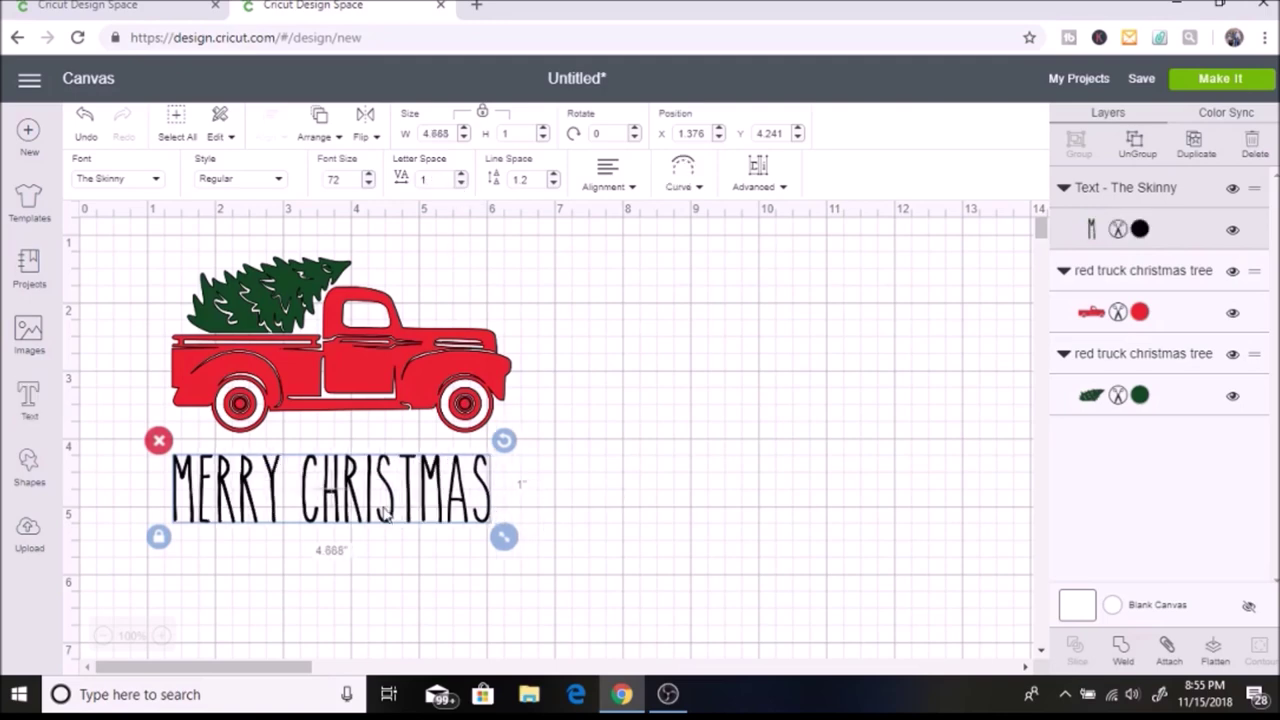
{"action": "left_click", "coordinate": [506, 386]}
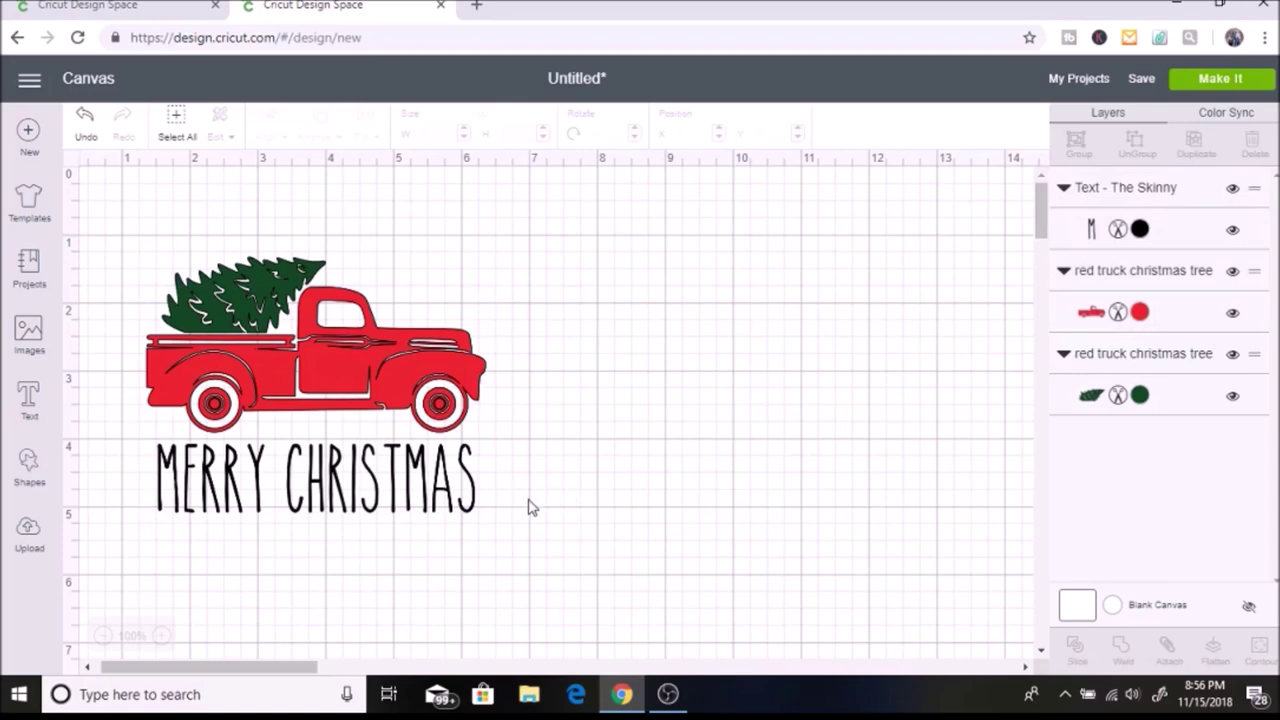
Scale the truck, tree and text together to 4.75 in wide and shift them up-left.
{"action": "left_click_drag", "start_coordinate": [528, 500], "coordinate": [246, 284]}
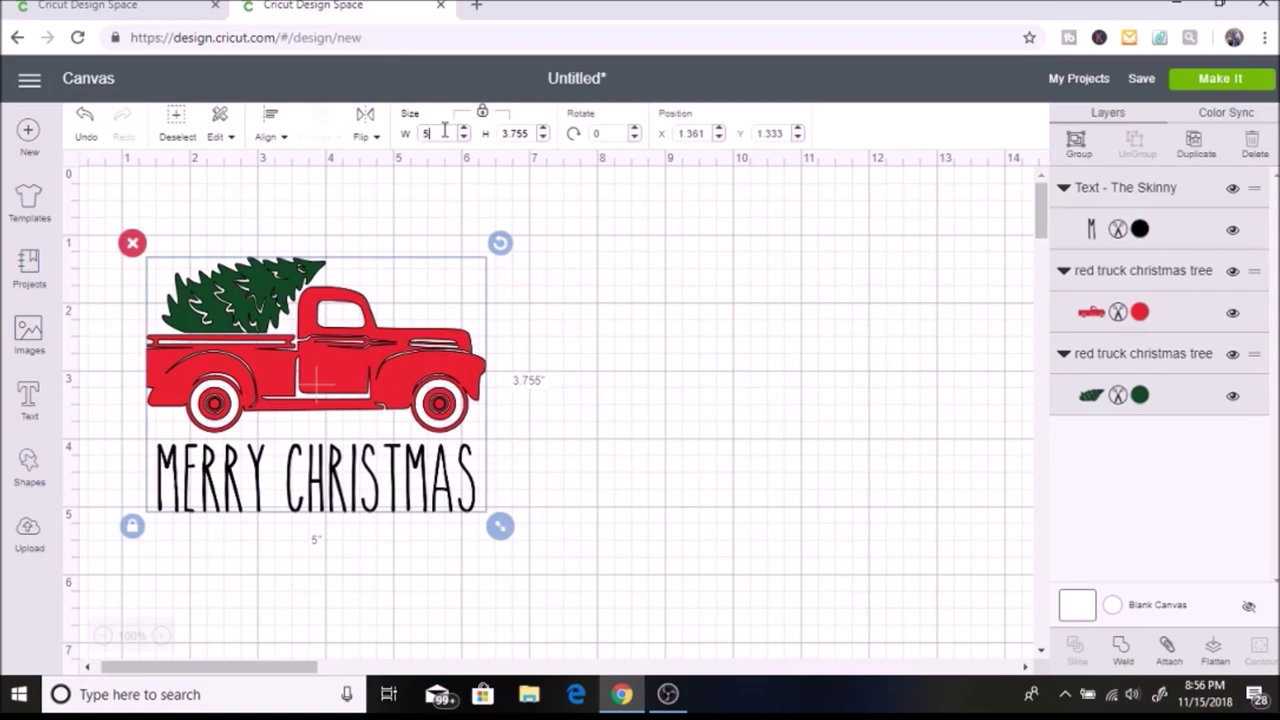
{"action": "double_click", "coordinate": [444, 130]}
{"action": "key", "text": "Return"}
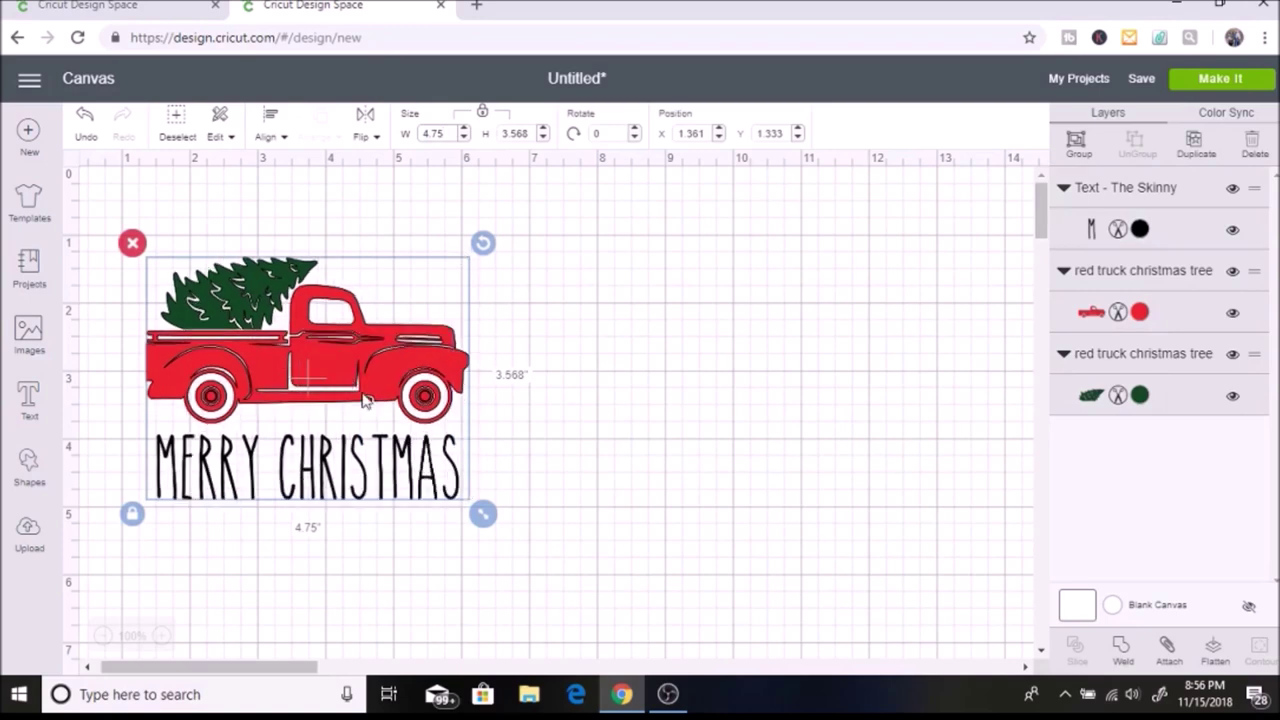
{"action": "left_click_drag", "start_coordinate": [364, 398], "coordinate": [316, 345]}
{"action": "left_click", "coordinate": [612, 448]}
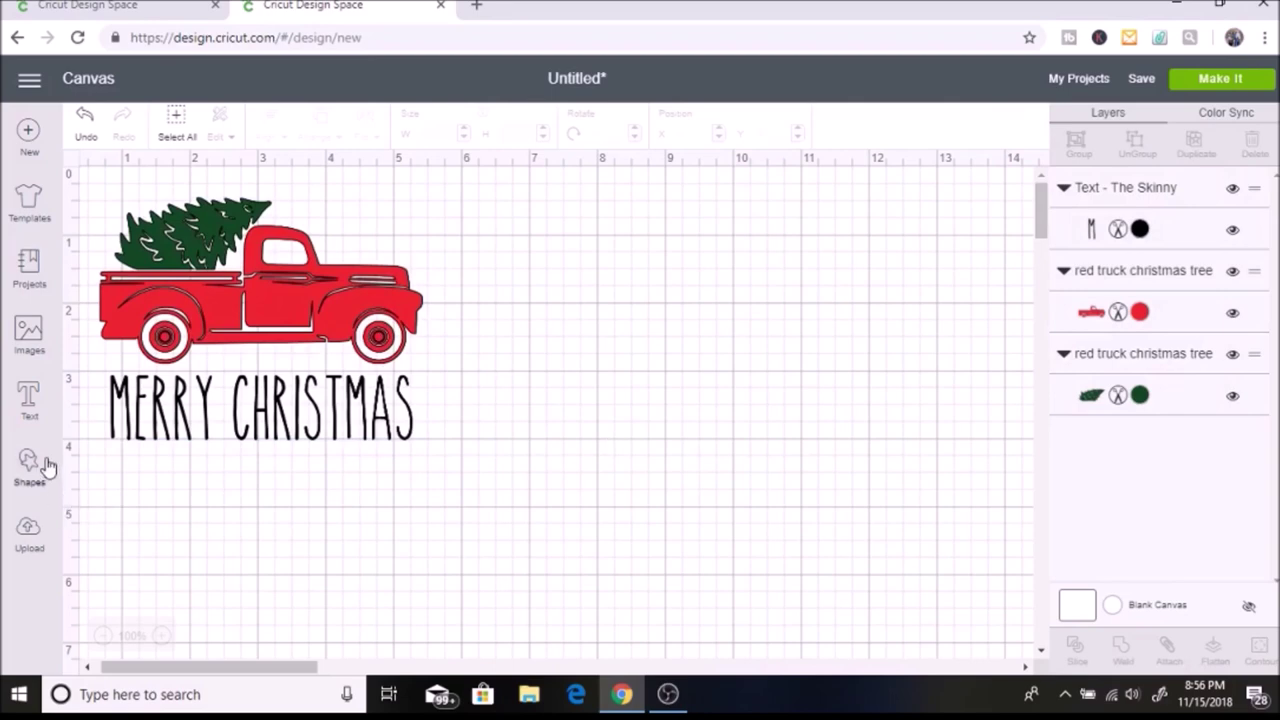
Add a new text with JINGLE ALL THE RAE stacked on separate lines.
{"action": "left_click", "coordinate": [35, 422]}
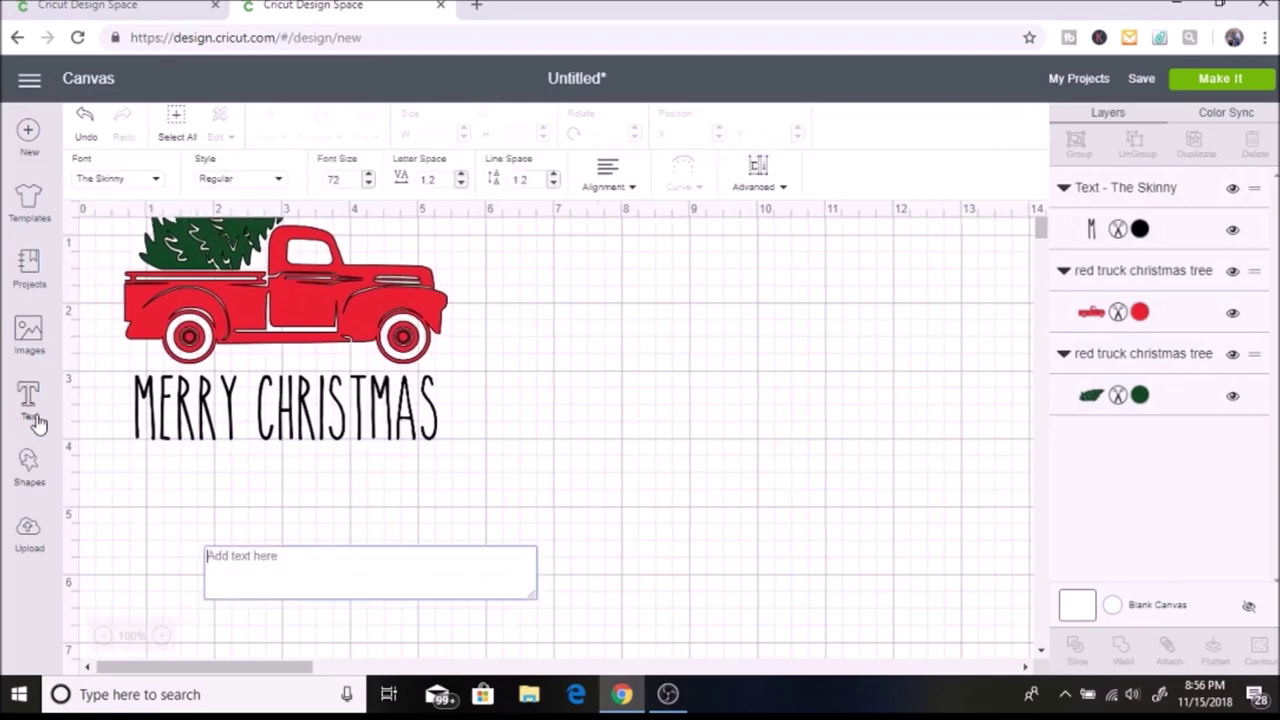
{"action": "type", "text": "J"}
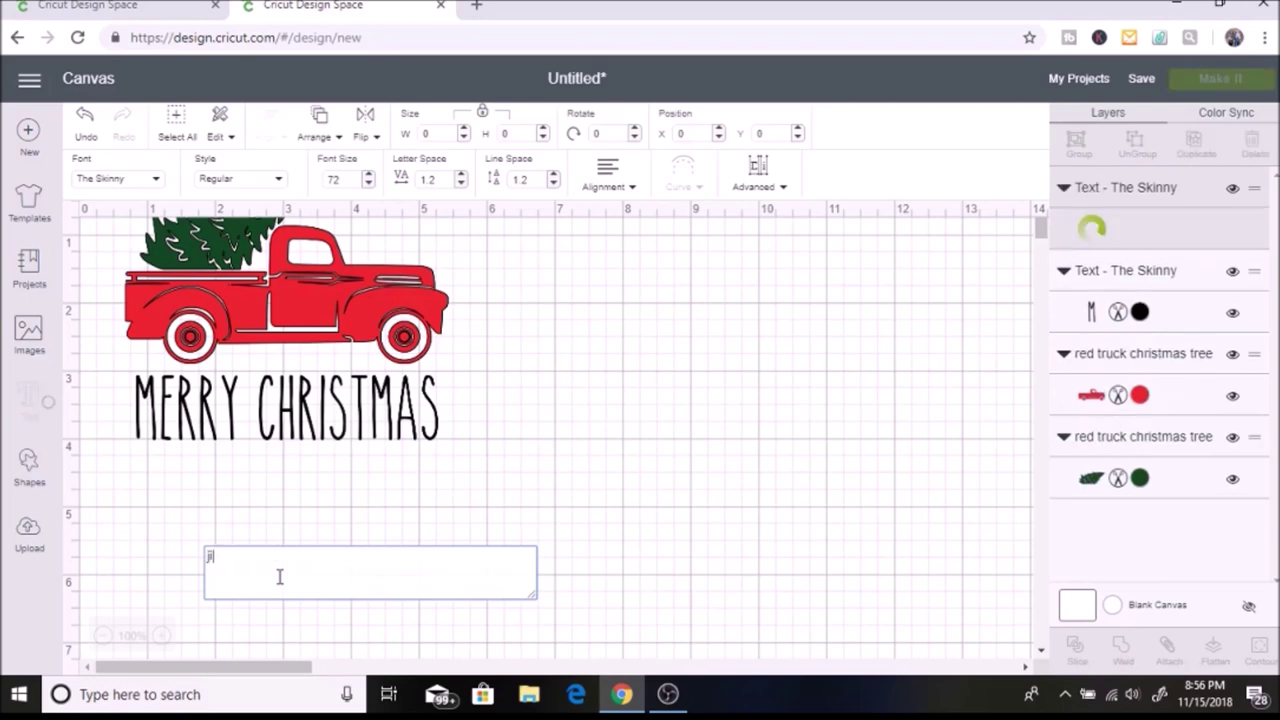
{"action": "type", "text": "ingle"}
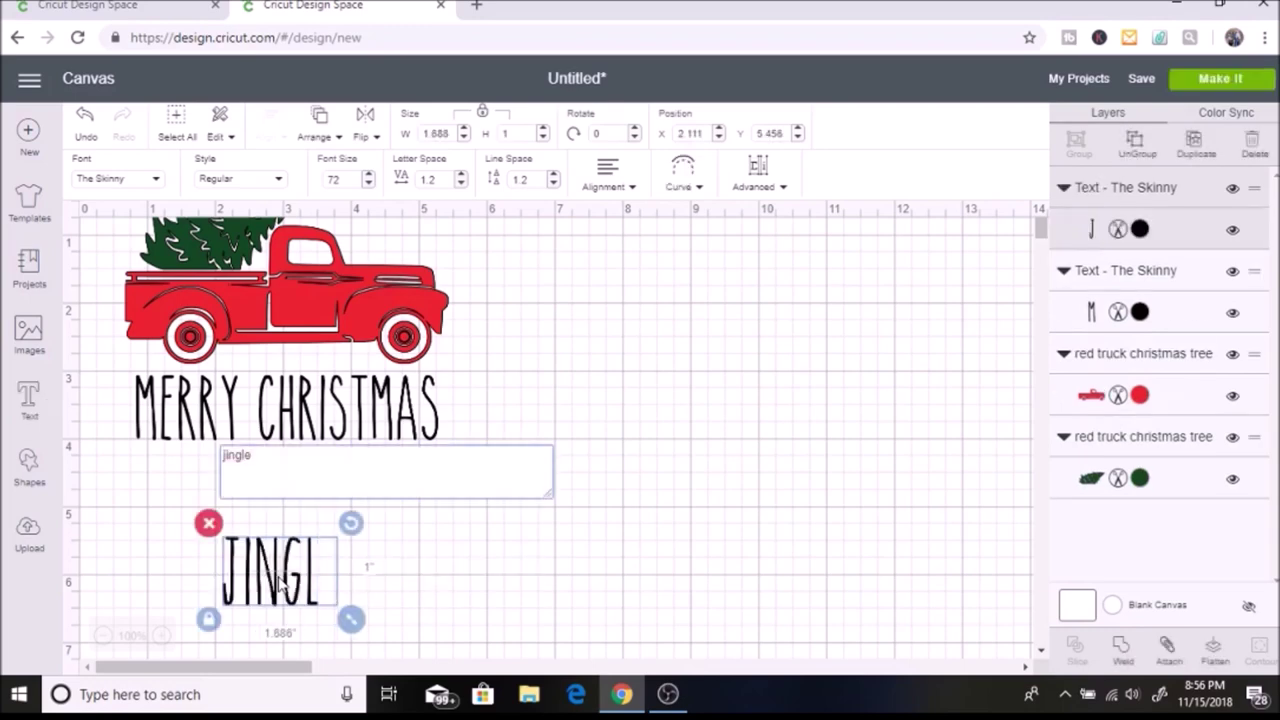
{"action": "type", "text": "all"}
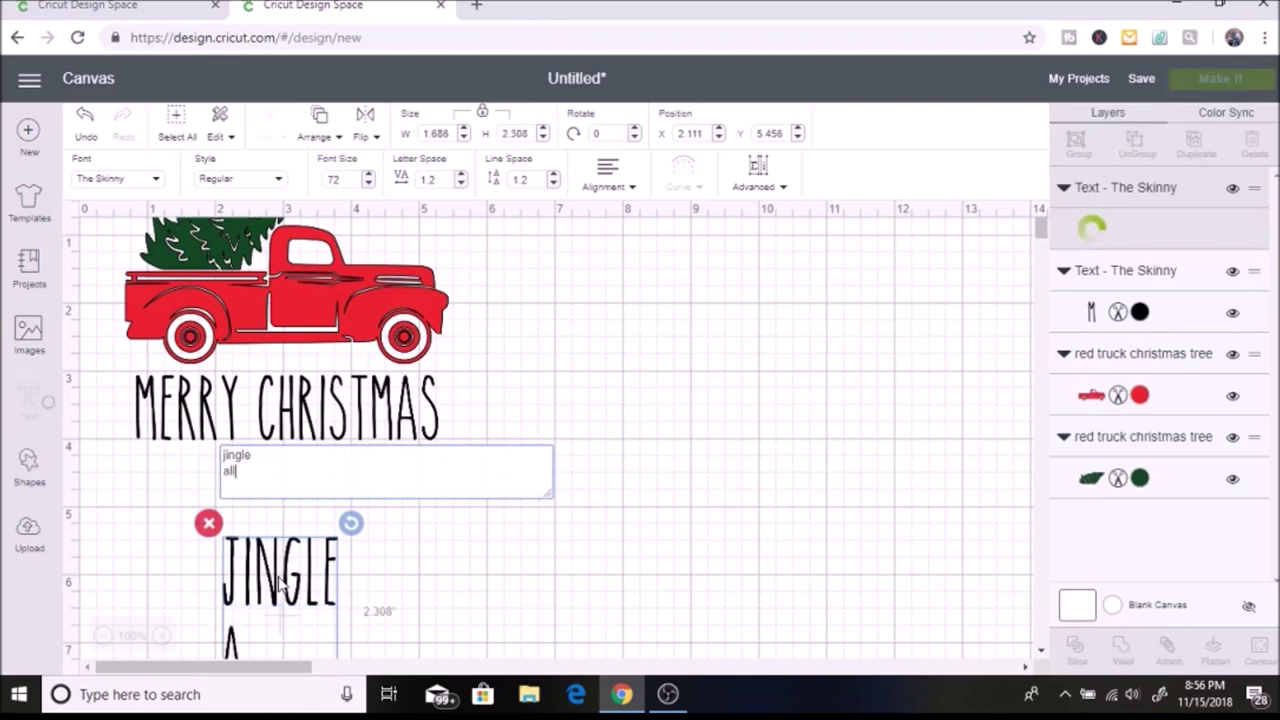
{"action": "key", "text": "Return"}
{"action": "type", "text": "the"}
{"action": "key", "text": "Return"}
{"action": "type", "text": "way"}
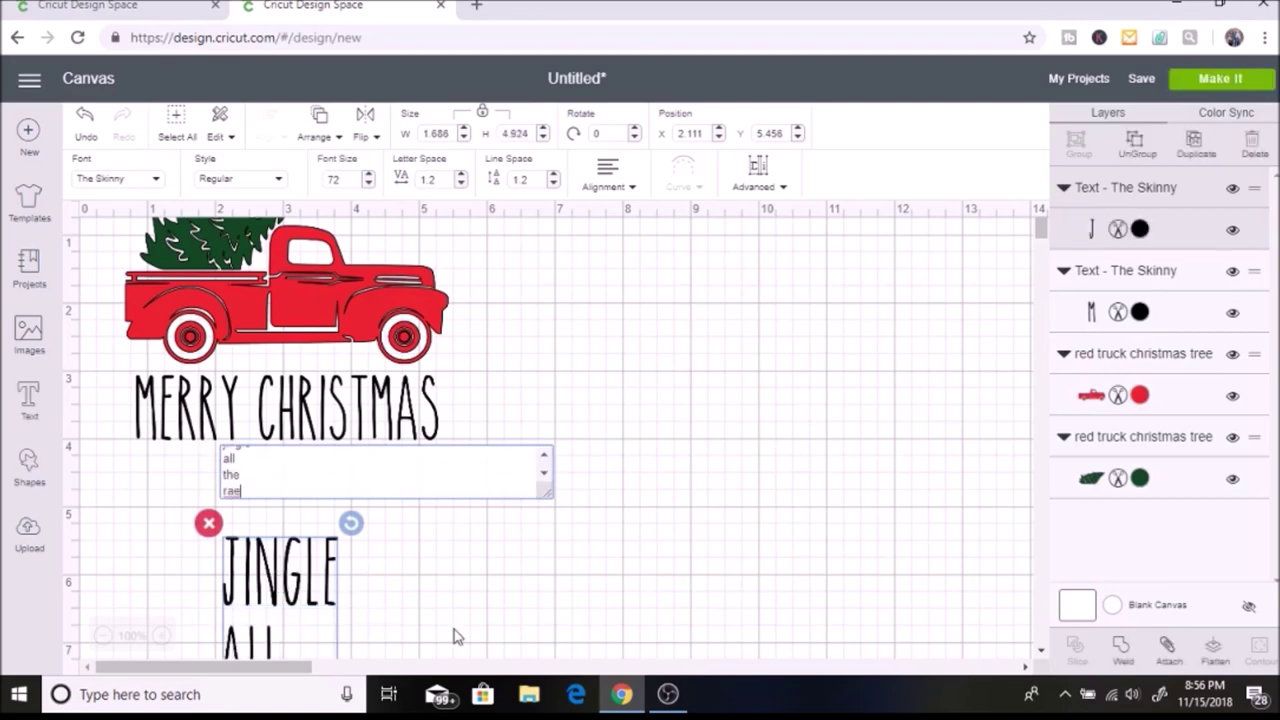
Zoom out, select the stacked text and centre-align its lines.
{"action": "left_click", "coordinate": [103, 641]}
{"action": "left_click", "coordinate": [234, 534]}
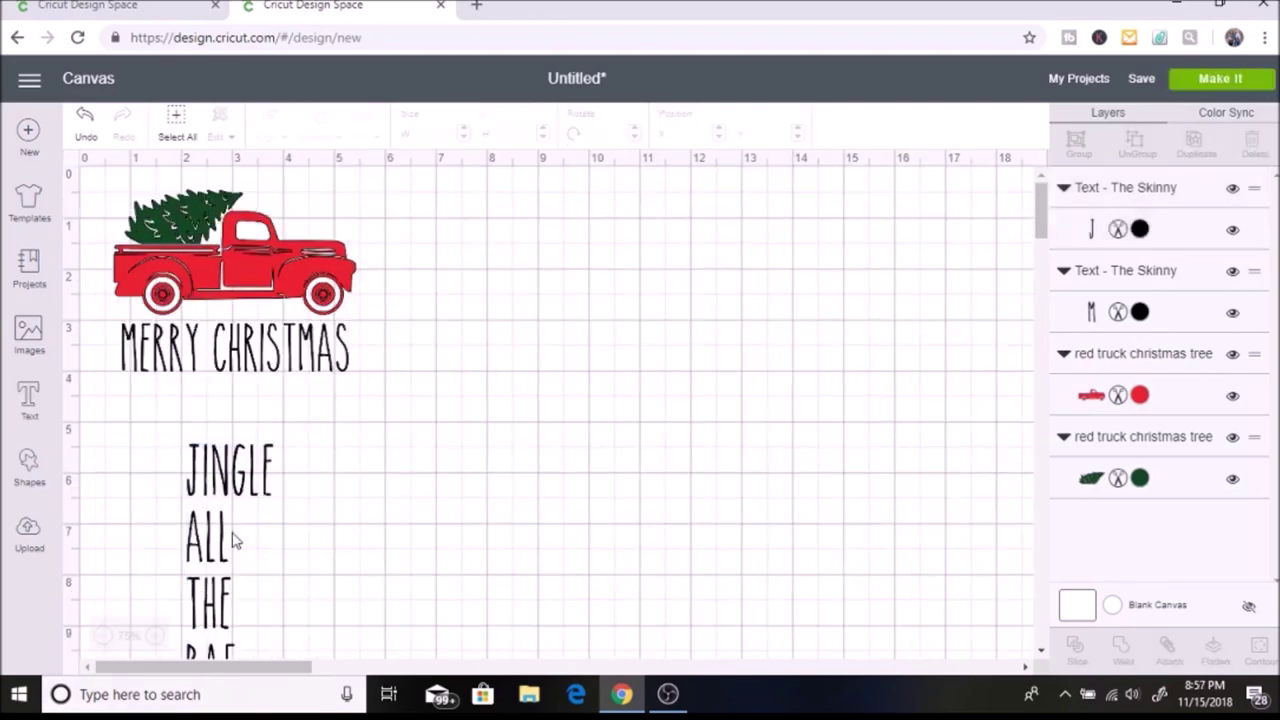
{"action": "scroll", "coordinate": [1040, 215], "scroll_direction": "down", "scroll_amount": 3}
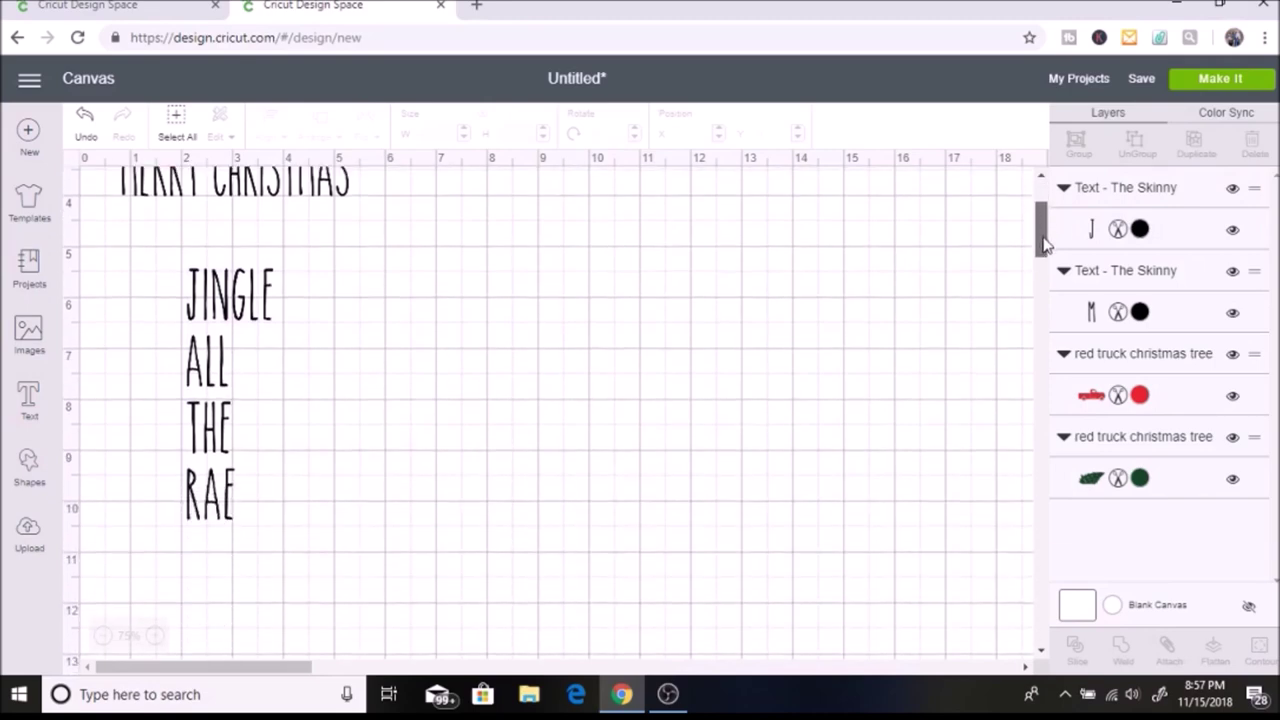
{"action": "left_click", "coordinate": [218, 443]}
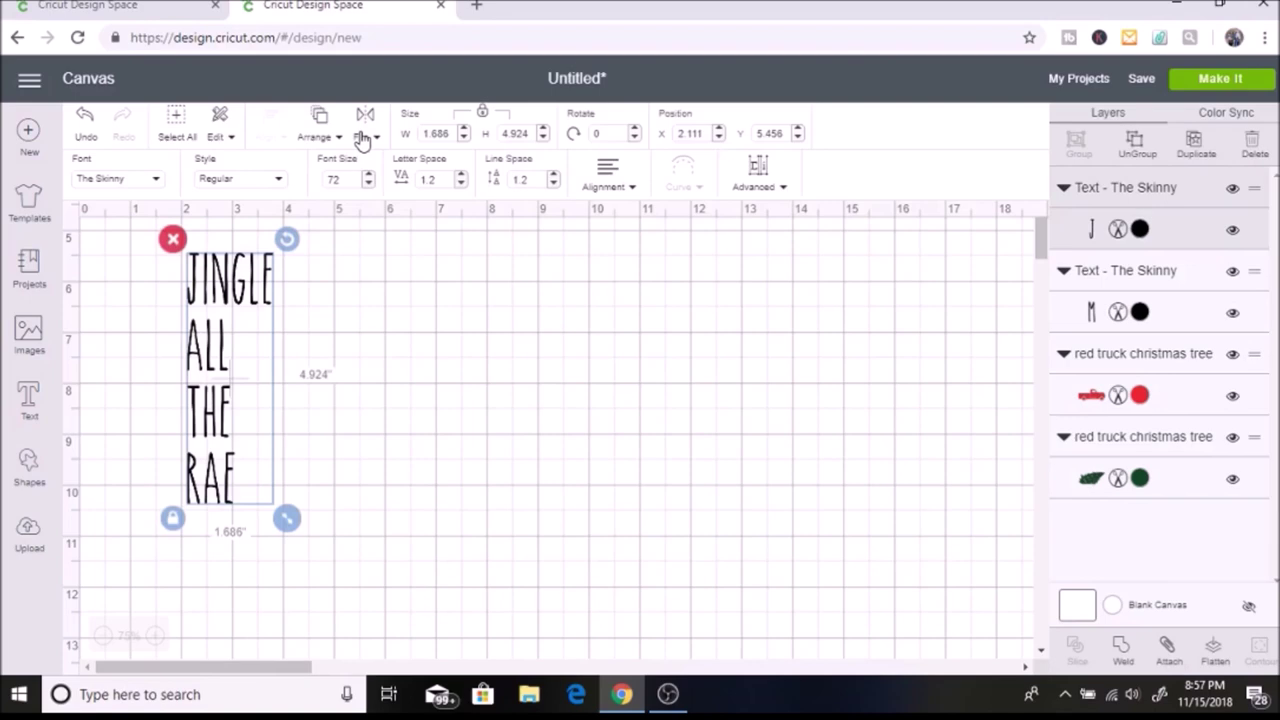
{"action": "left_click", "coordinate": [607, 190]}
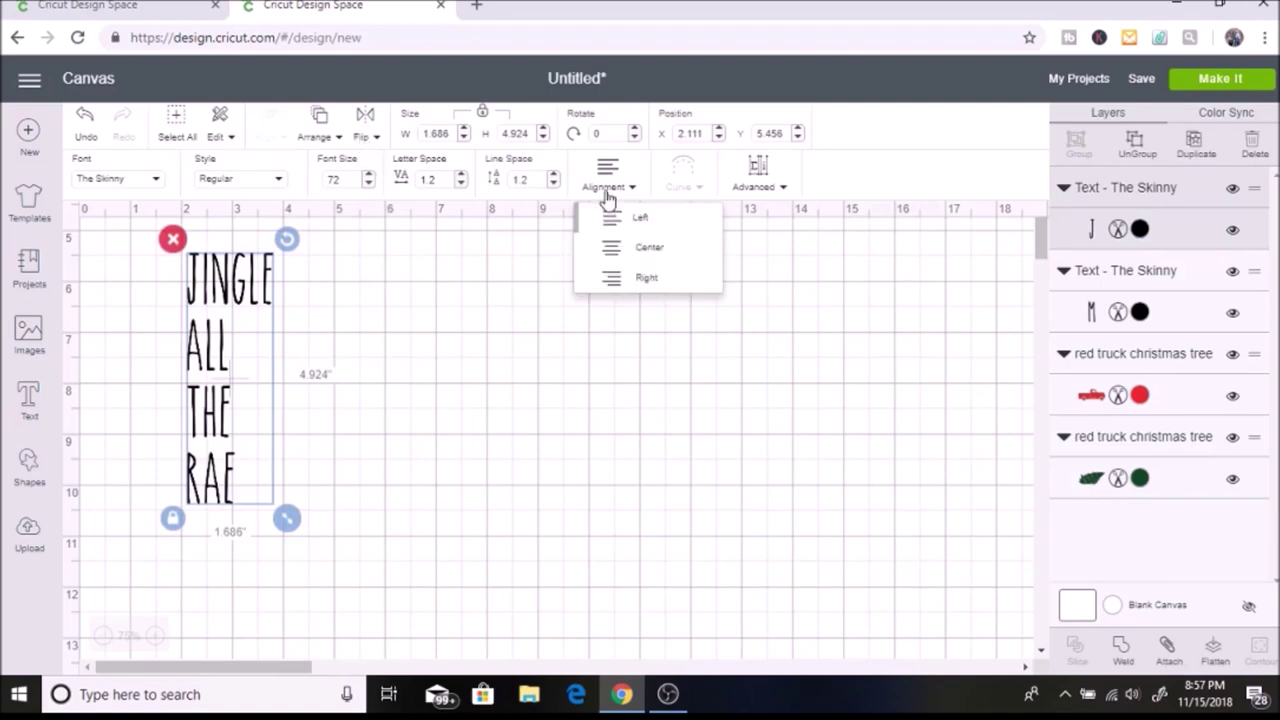
{"action": "left_click", "coordinate": [643, 248]}
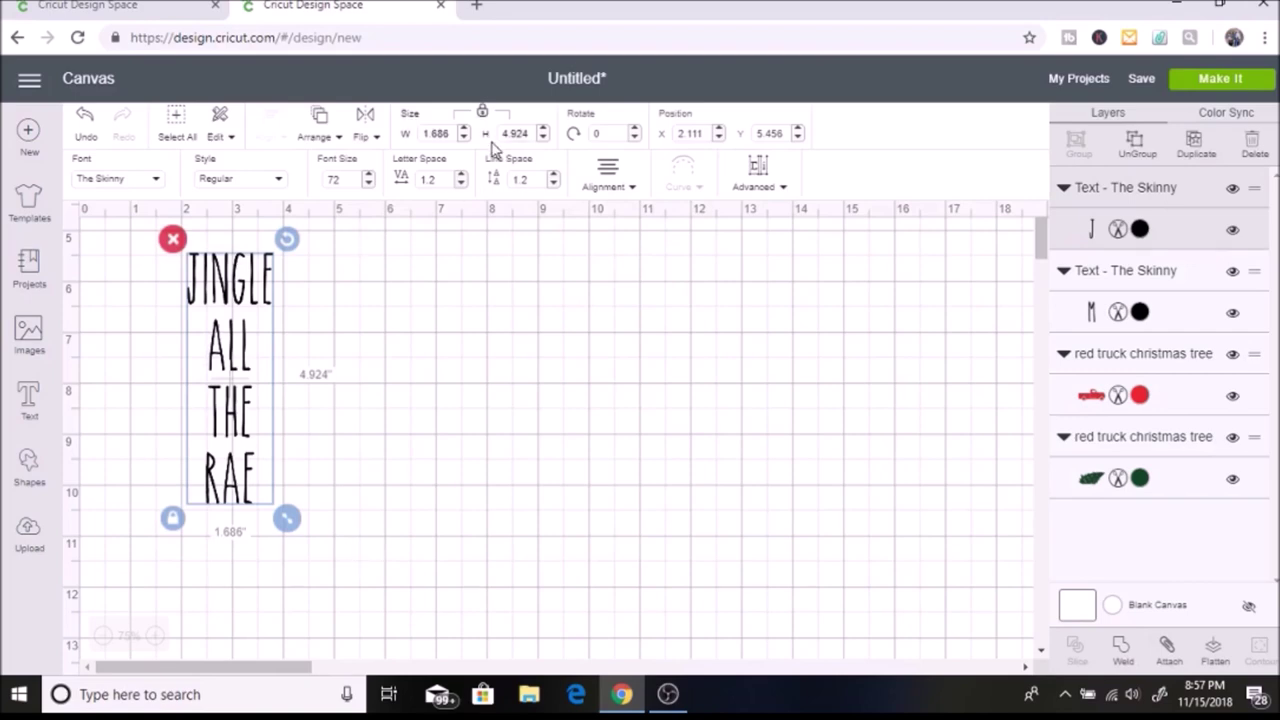
Set the JINGLE ALL THE RAE text width to 3 inches.
{"action": "left_click", "coordinate": [450, 133]}
{"action": "type", "text": "3"}
{"action": "key", "text": "Return"}
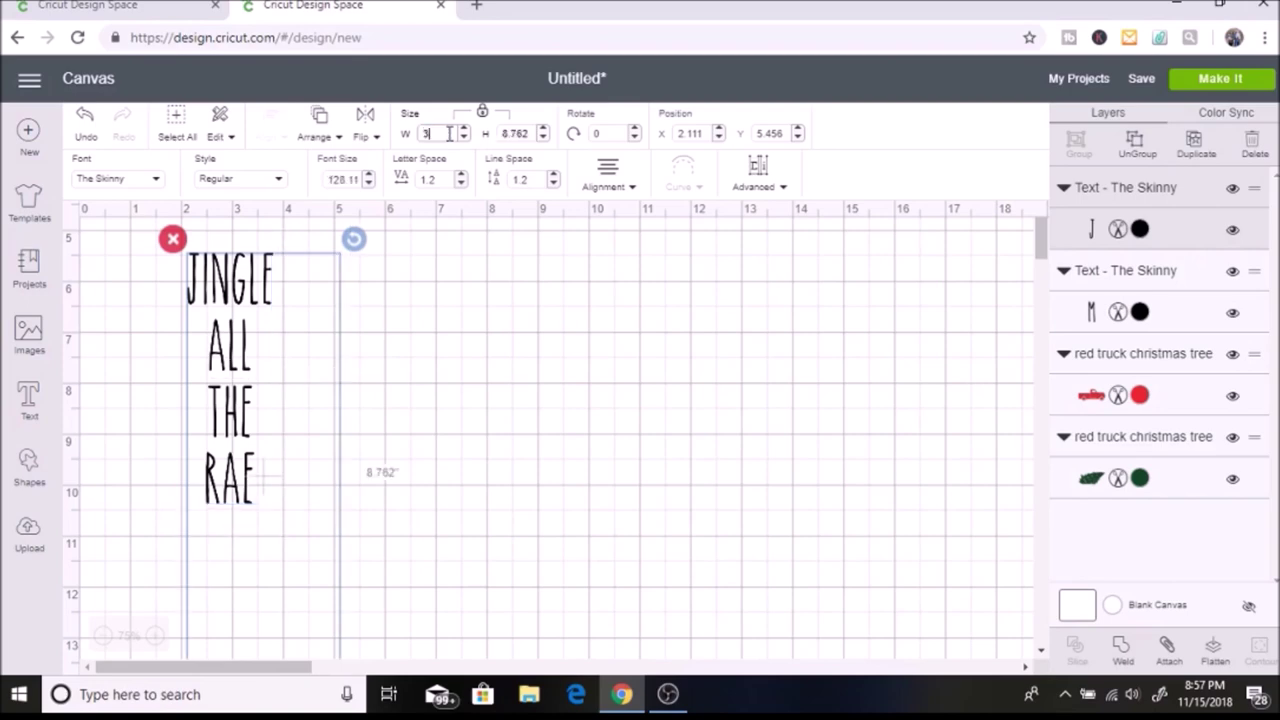
{"action": "left_click_drag", "start_coordinate": [309, 509], "coordinate": [397, 428]}
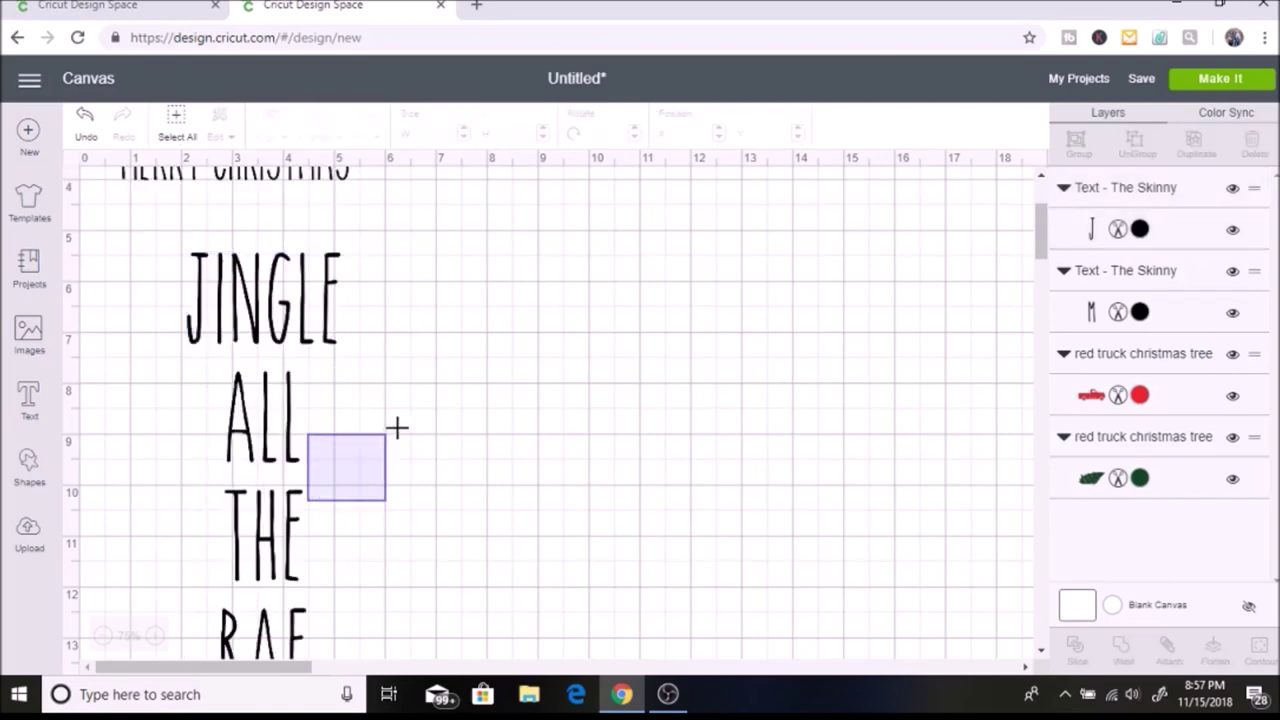
{"action": "left_click", "coordinate": [245, 450]}
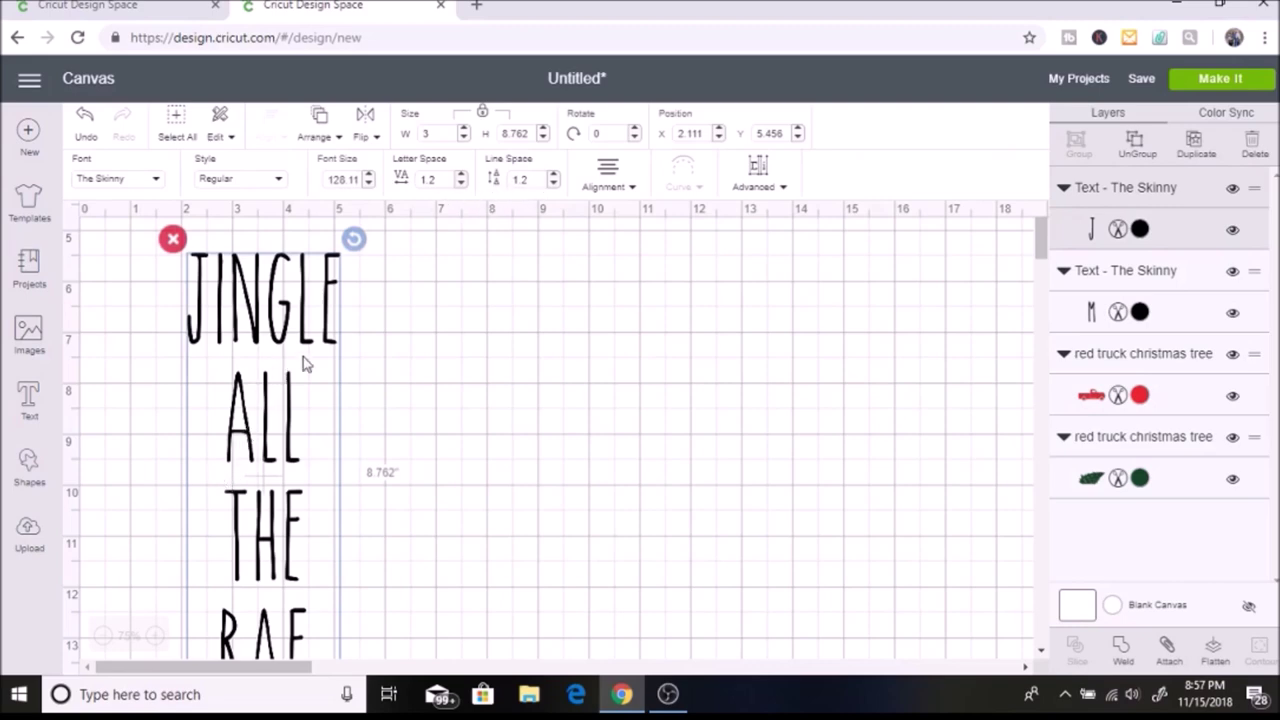
Lower the line spacing to -0.7 and move the stacked text beside the truck at the top.
{"action": "left_click", "coordinate": [553, 185]}
{"action": "left_click", "coordinate": [553, 185]}
{"action": "left_click", "coordinate": [553, 185]}
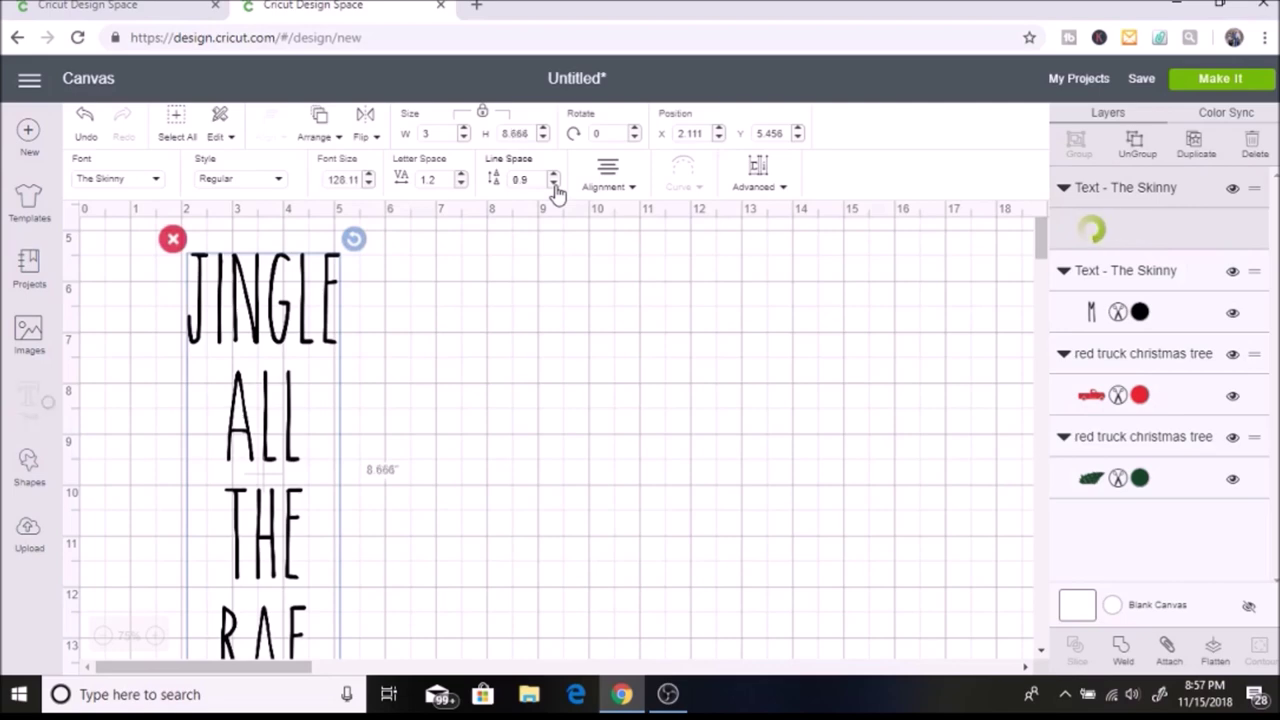
{"action": "left_click", "coordinate": [553, 185]}
{"action": "left_click", "coordinate": [553, 185]}
{"action": "left_click", "coordinate": [553, 185]}
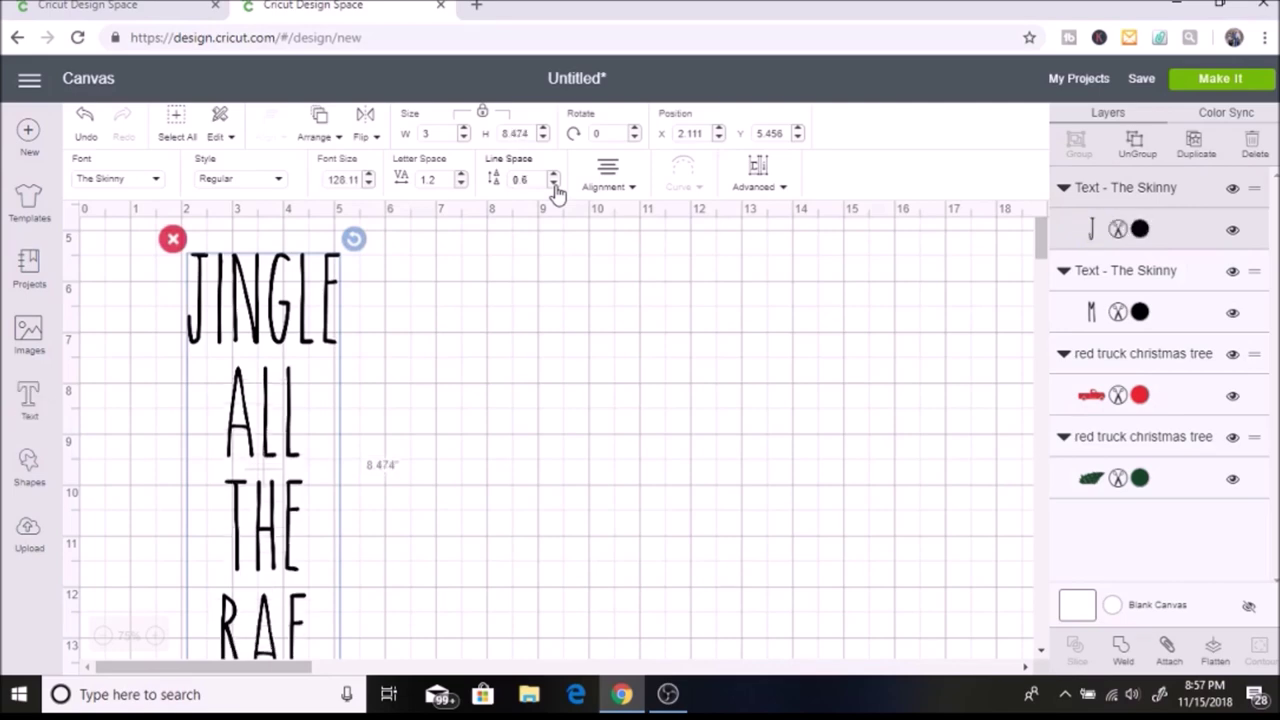
{"action": "left_click", "coordinate": [553, 185]}
{"action": "left_click", "coordinate": [553, 185]}
{"action": "left_click", "coordinate": [553, 185]}
{"action": "left_click", "coordinate": [553, 185]}
{"action": "left_click", "coordinate": [553, 185]}
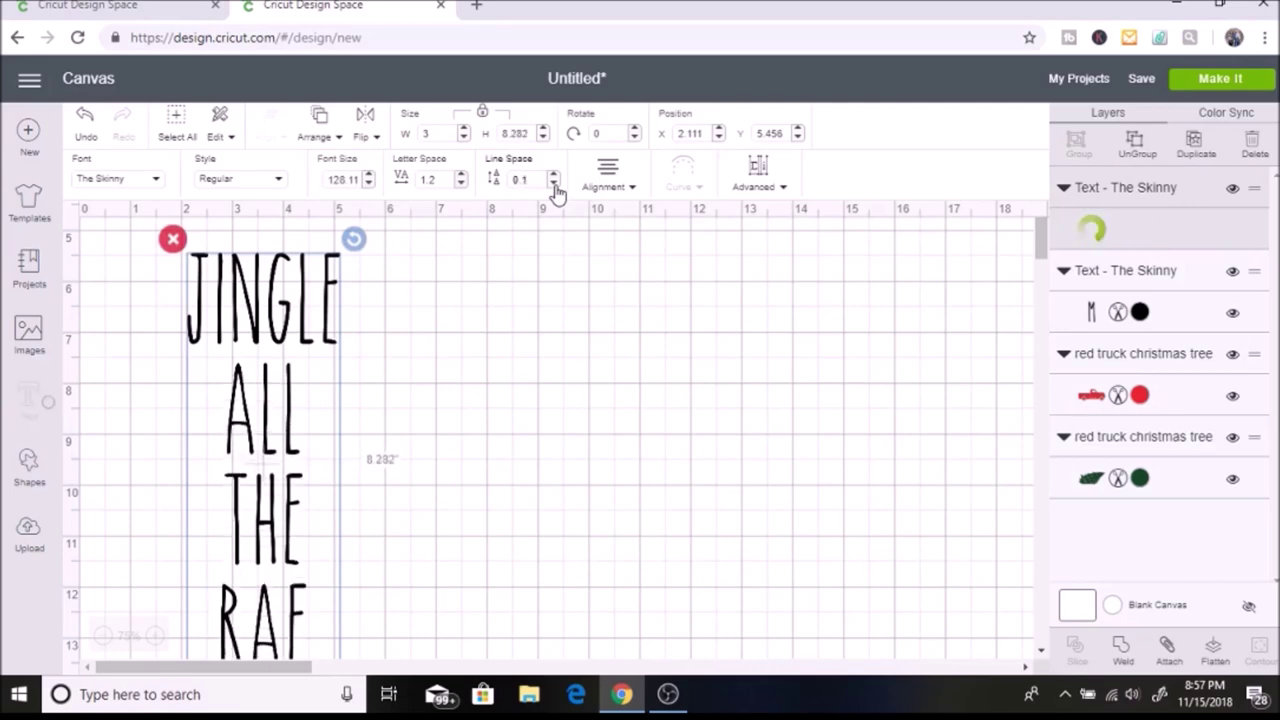
{"action": "left_click", "coordinate": [553, 185]}
{"action": "left_click", "coordinate": [553, 185]}
{"action": "left_click", "coordinate": [553, 185]}
{"action": "left_click", "coordinate": [553, 185]}
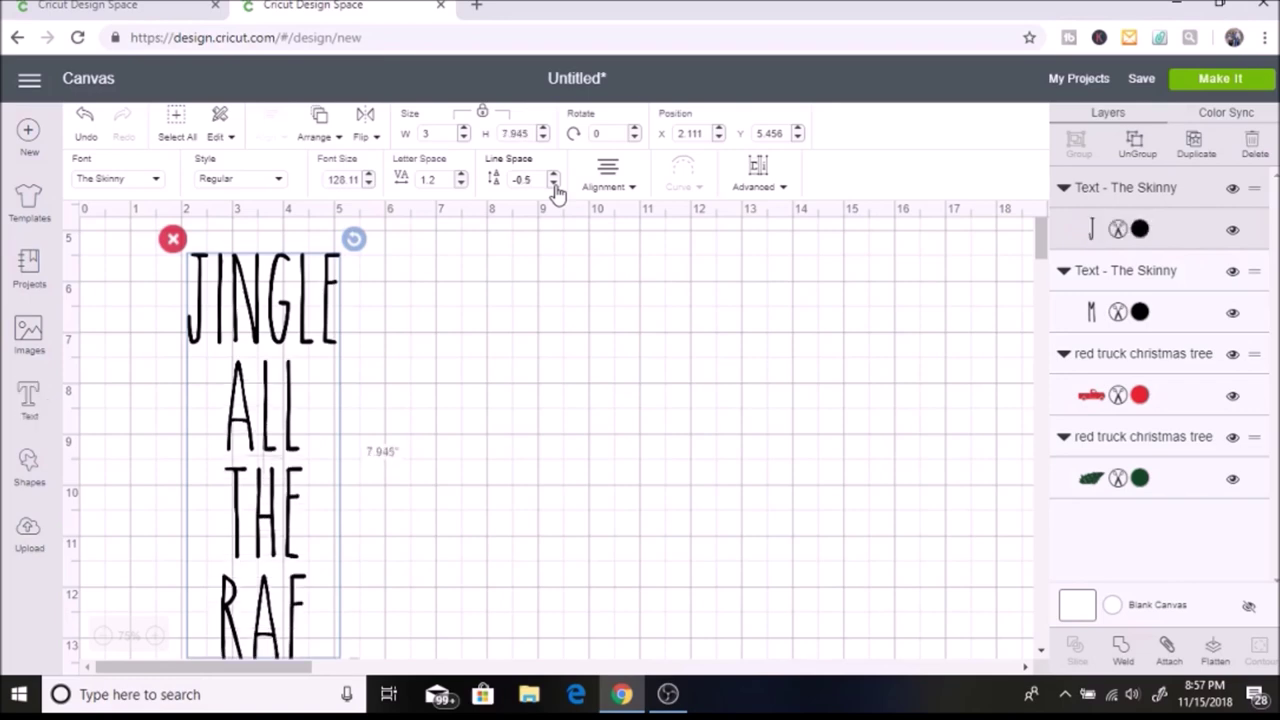
{"action": "left_click", "coordinate": [553, 185]}
{"action": "left_click", "coordinate": [553, 185]}
{"action": "left_click", "coordinate": [553, 185]}
{"action": "left_click", "coordinate": [553, 185]}
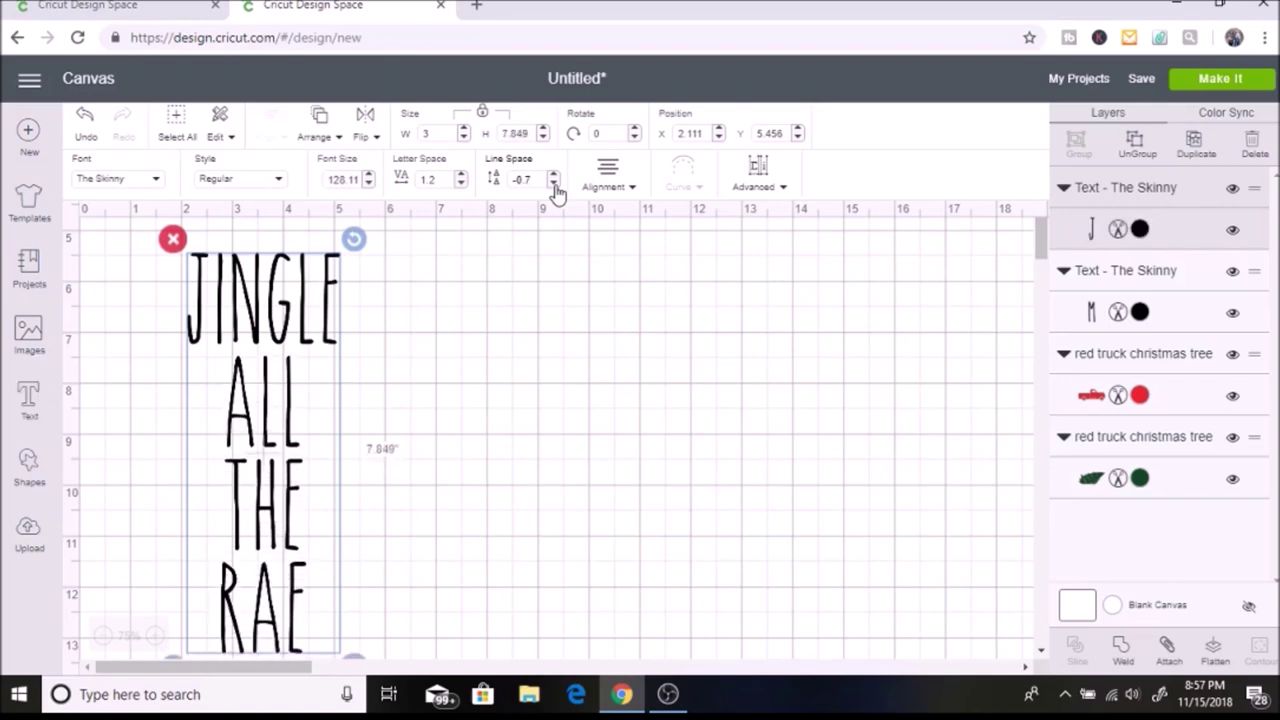
{"action": "left_click", "coordinate": [265, 527]}
{"action": "left_click_drag", "start_coordinate": [264, 523], "coordinate": [525, 450]}
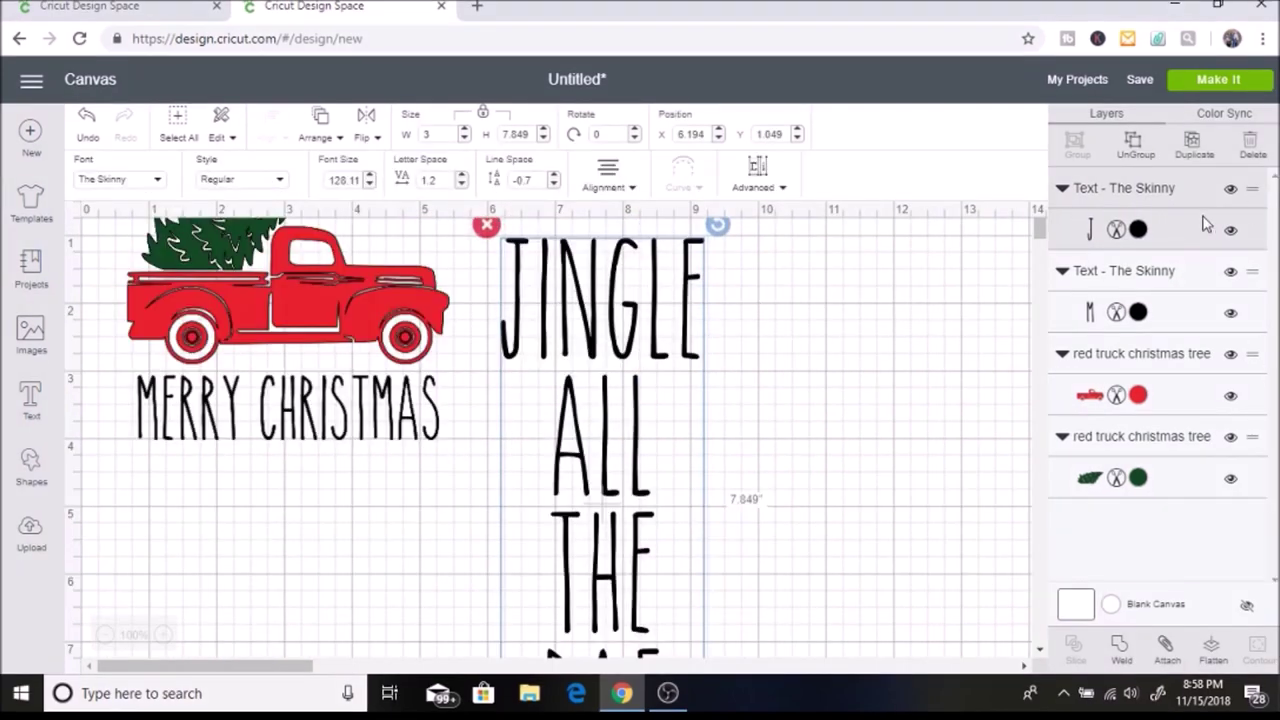
Colour the JINGLE ALL THE RAE text red, attach it, and choose Make It.
{"action": "left_click", "coordinate": [1139, 230]}
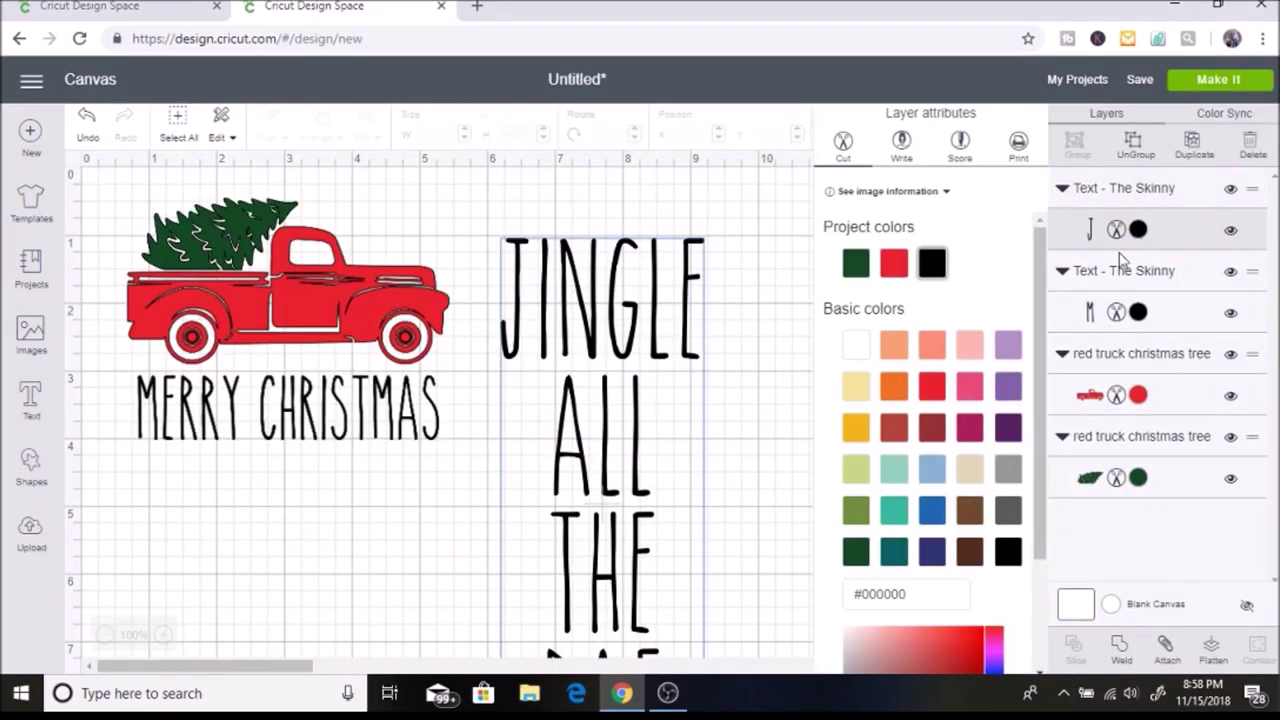
{"action": "left_click", "coordinate": [906, 263]}
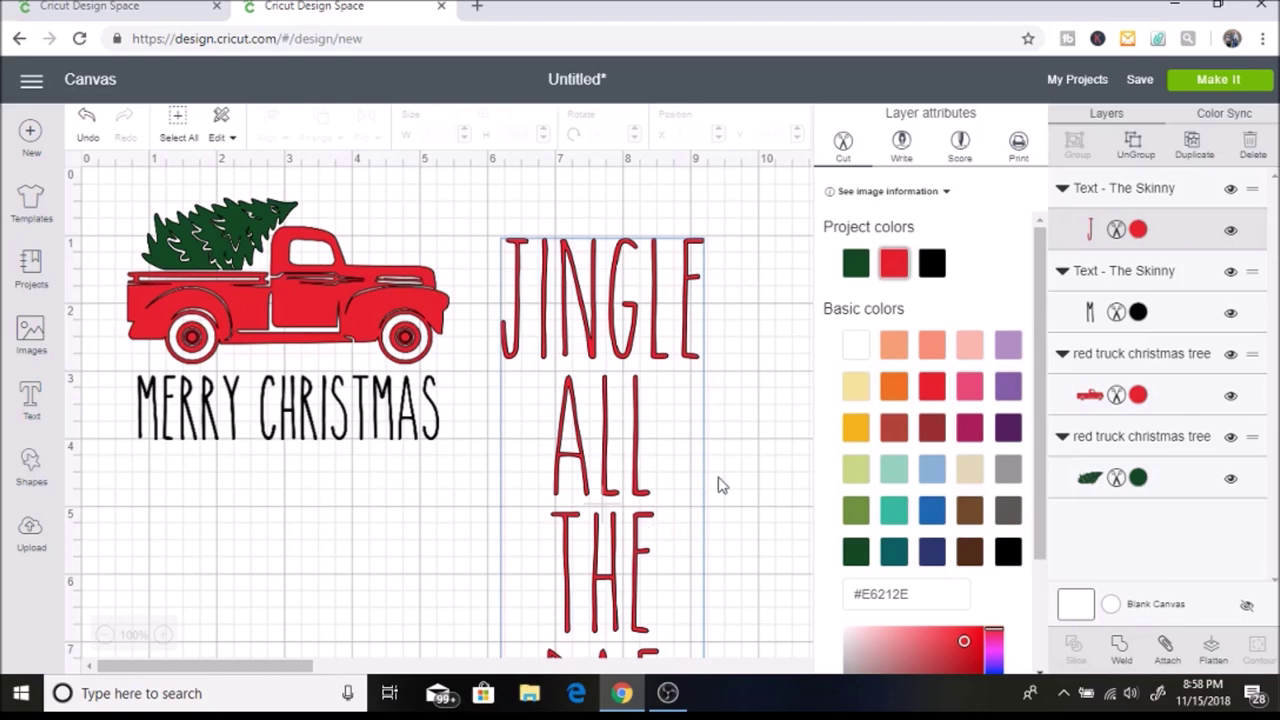
{"action": "left_click", "coordinate": [1166, 650]}
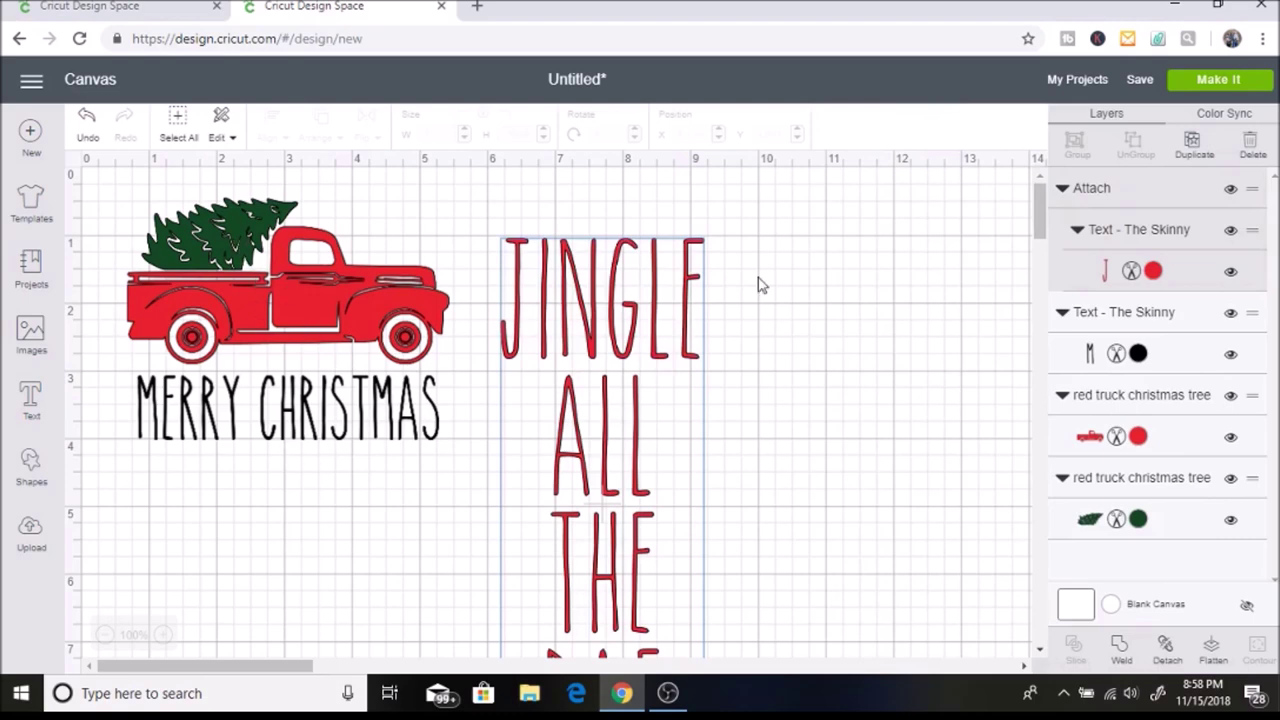
{"action": "left_click", "coordinate": [1240, 86]}
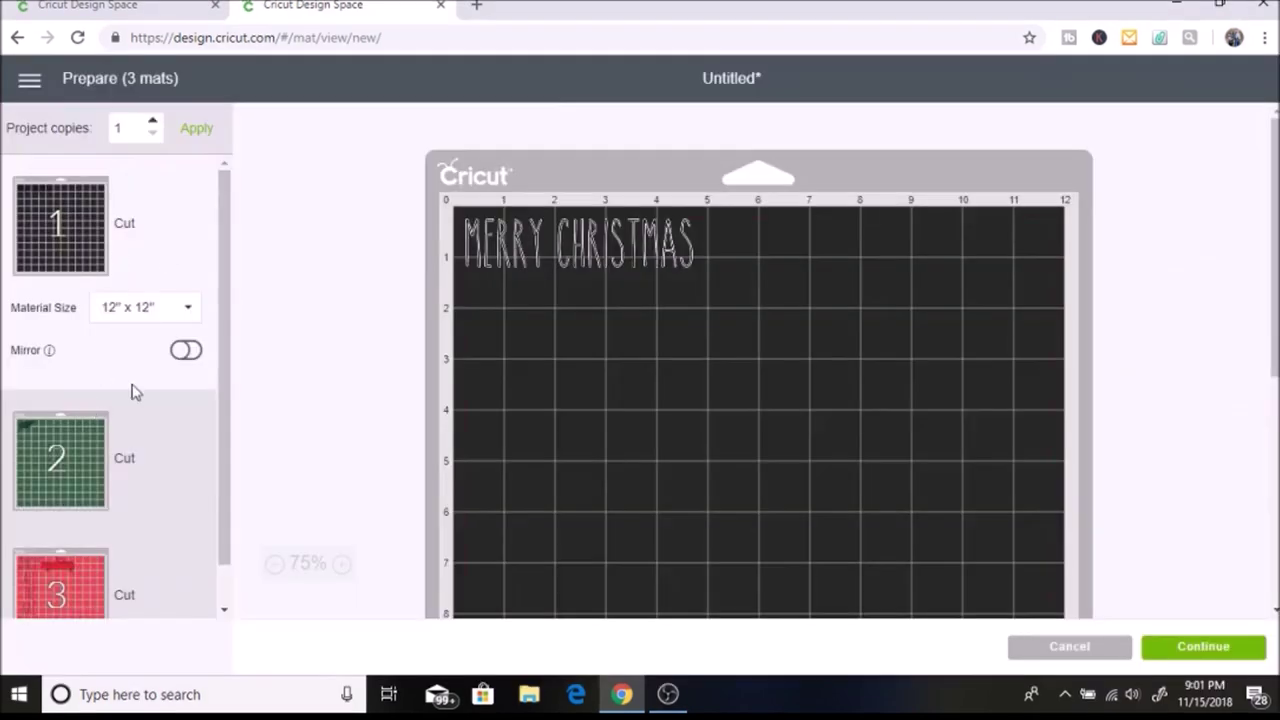
Mirror the MERRY CHRISTMAS, tree, and red truck-and-text mats, then continue to Set material.
{"action": "left_click", "coordinate": [185, 350]}
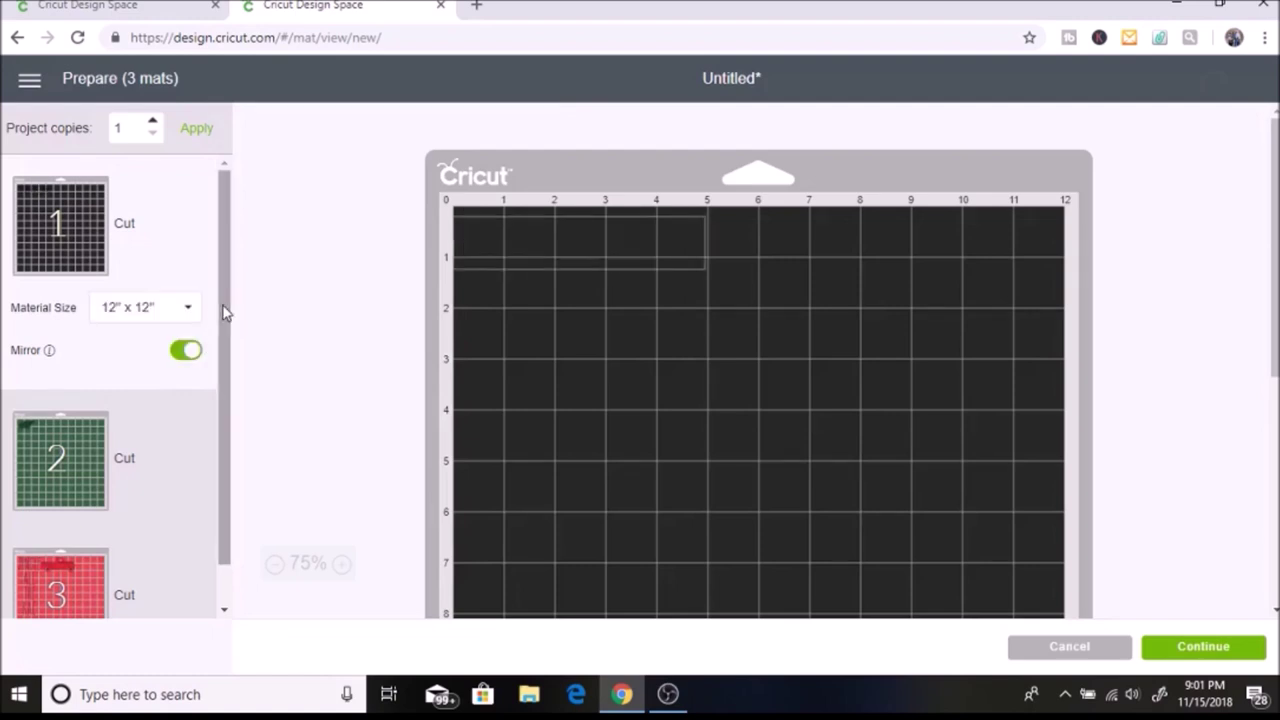
{"action": "left_click_drag", "start_coordinate": [229, 314], "coordinate": [229, 380]}
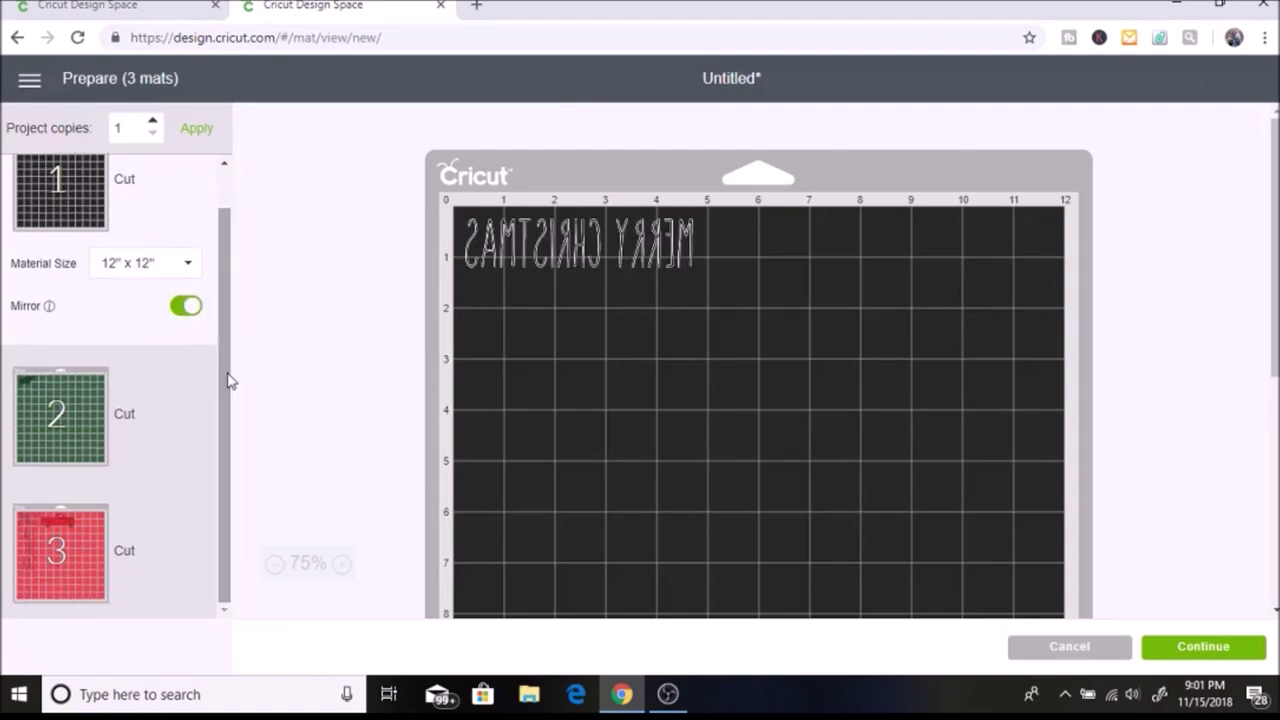
{"action": "left_click", "coordinate": [168, 413]}
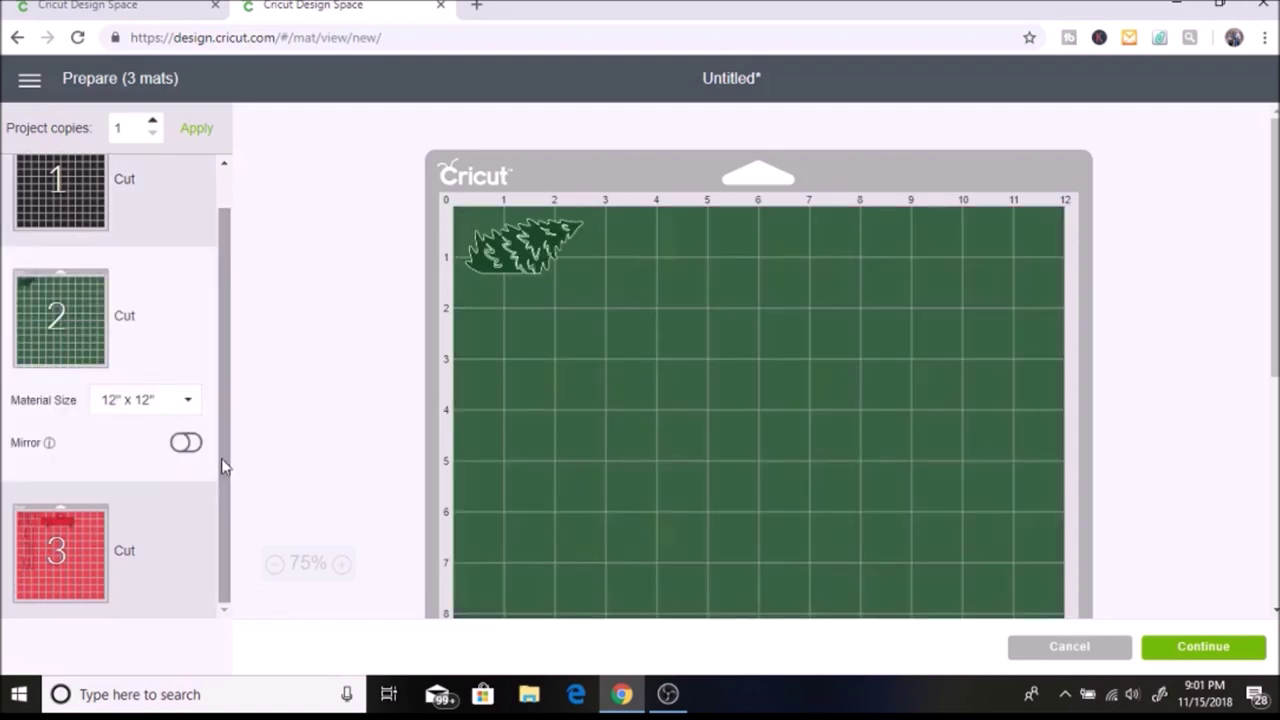
{"action": "left_click", "coordinate": [188, 444]}
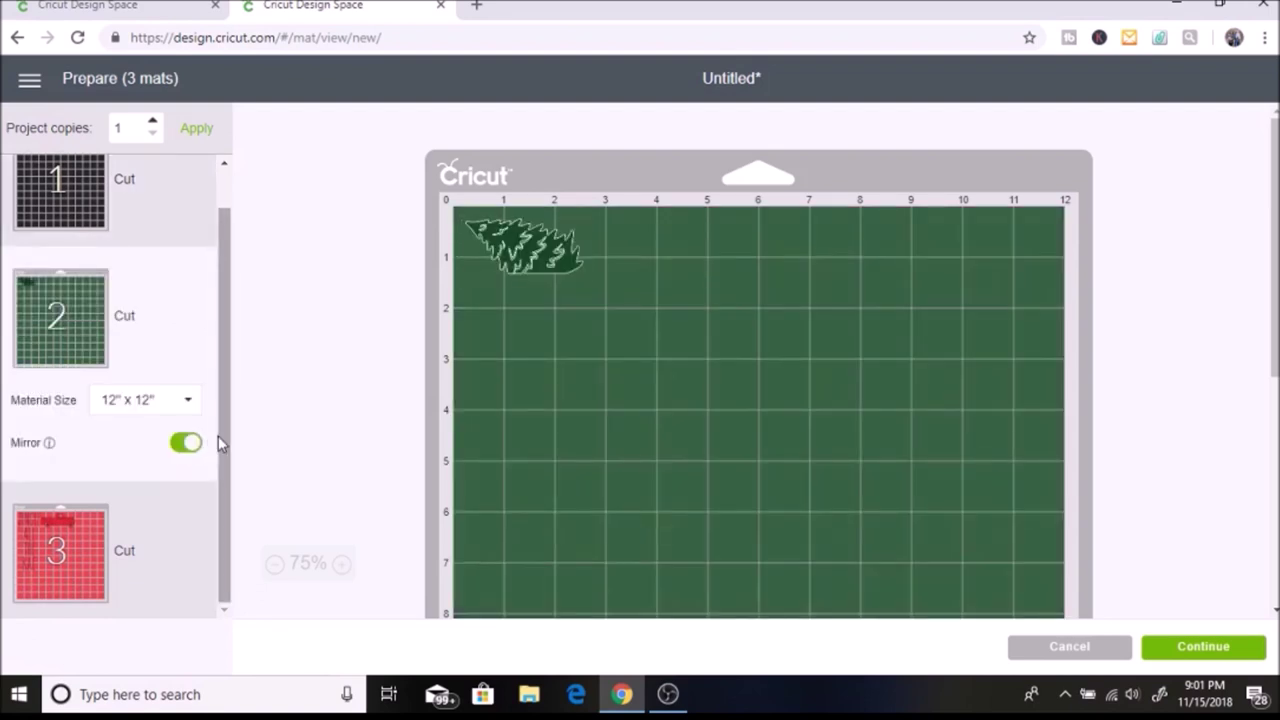
{"action": "left_click", "coordinate": [172, 506]}
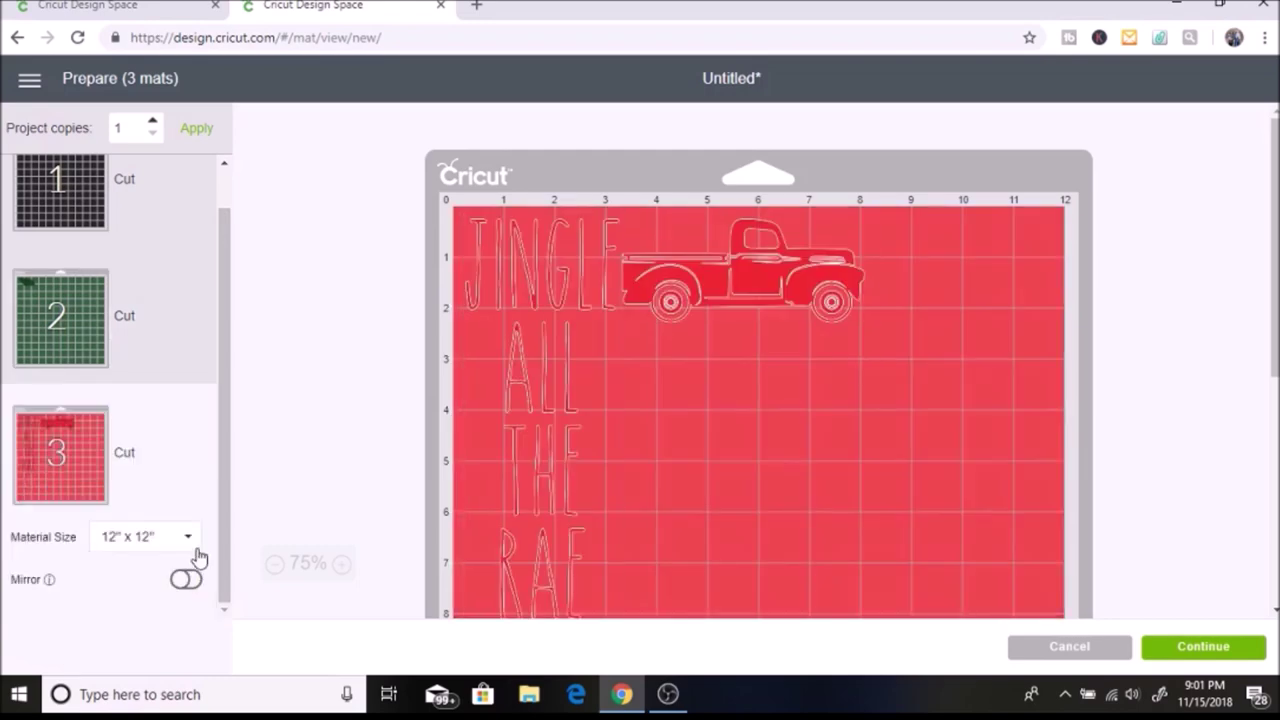
{"action": "left_click", "coordinate": [195, 583]}
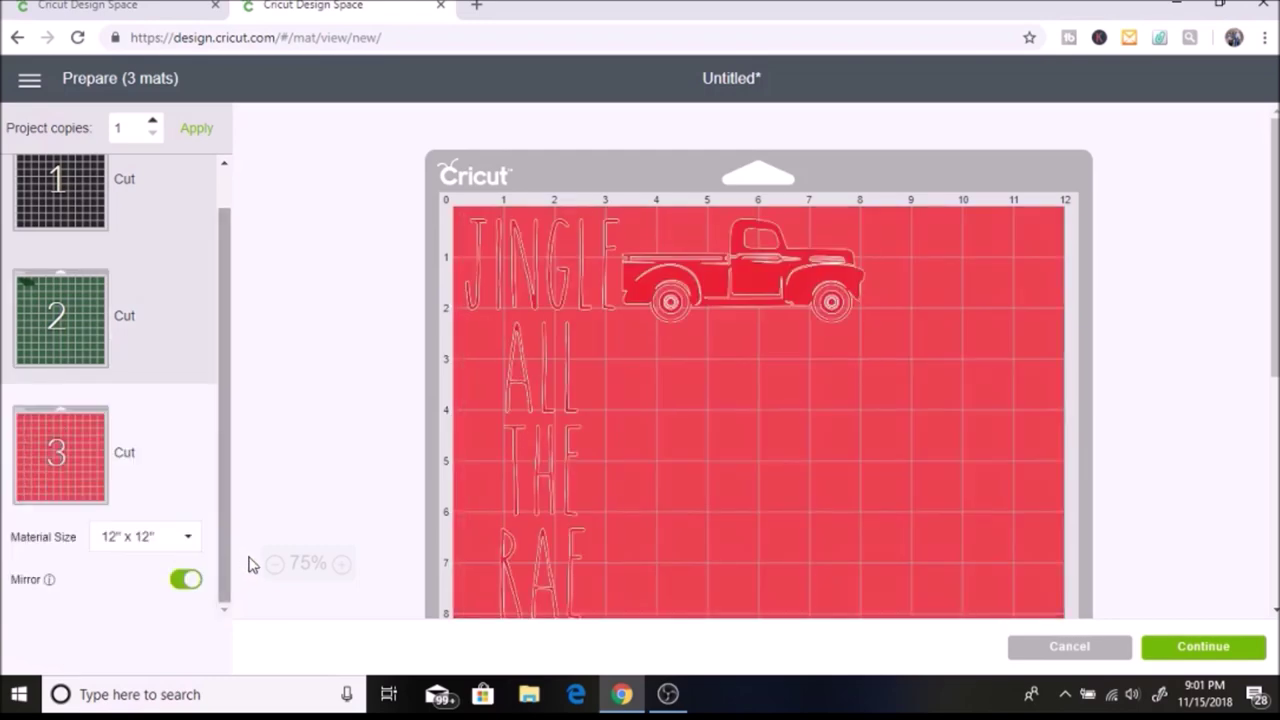
{"action": "scroll", "coordinate": [228, 530], "scroll_direction": "up", "scroll_amount": 2}
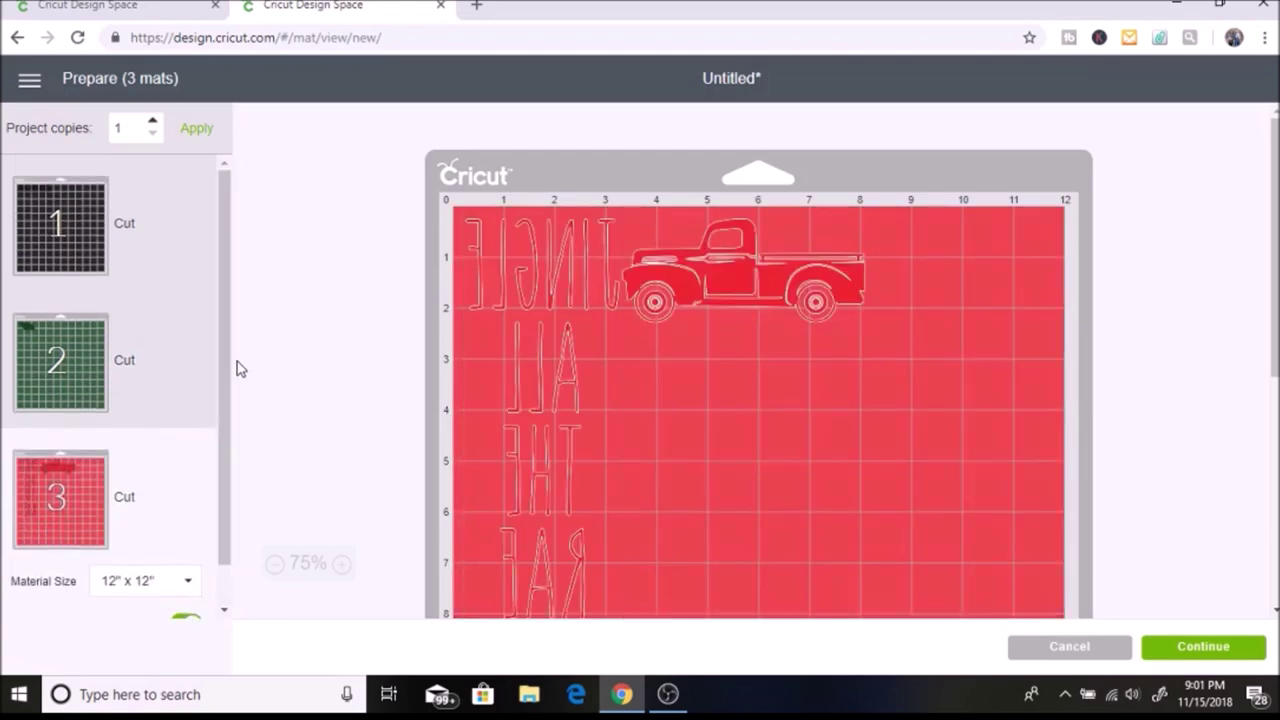
{"action": "left_click", "coordinate": [138, 250]}
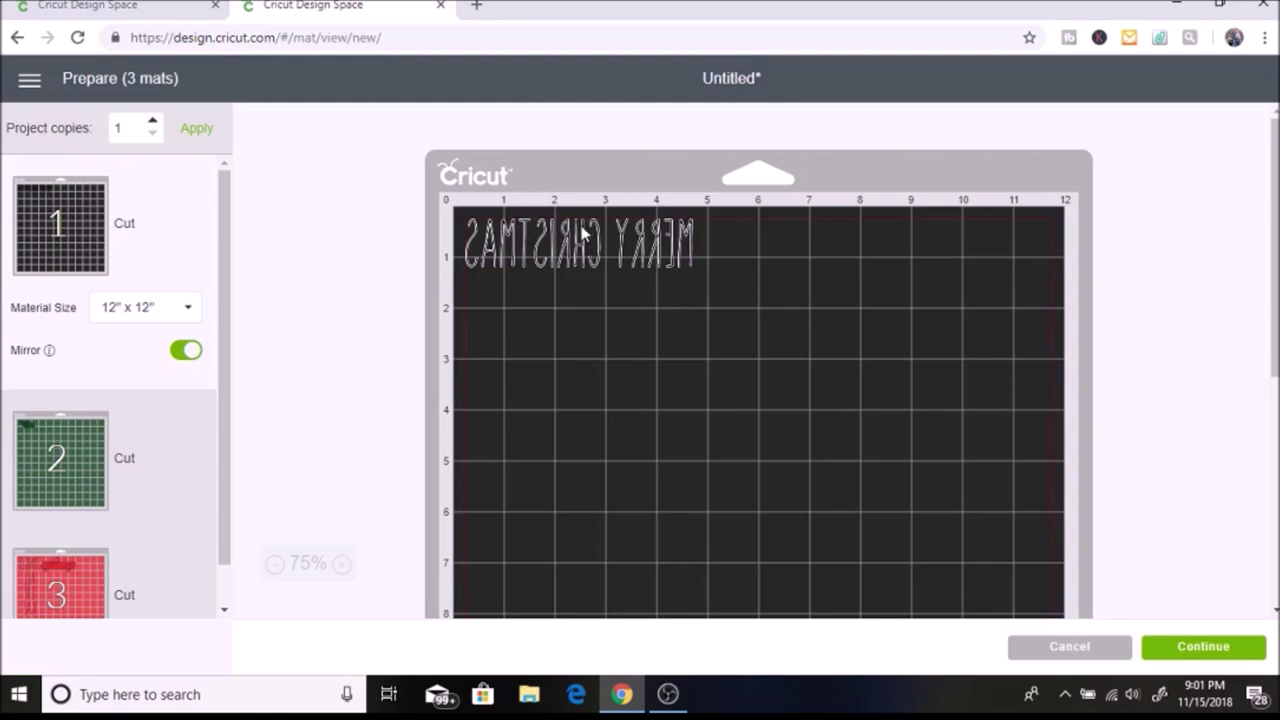
{"action": "left_click", "coordinate": [1241, 650]}
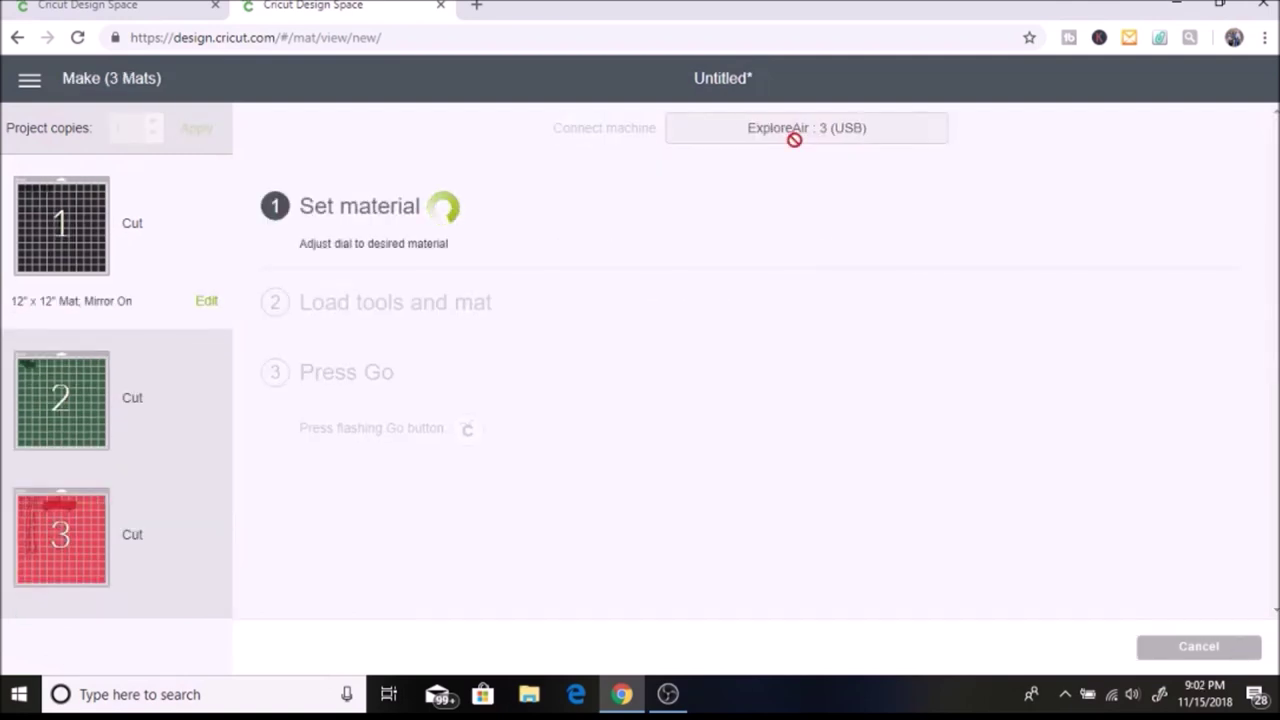